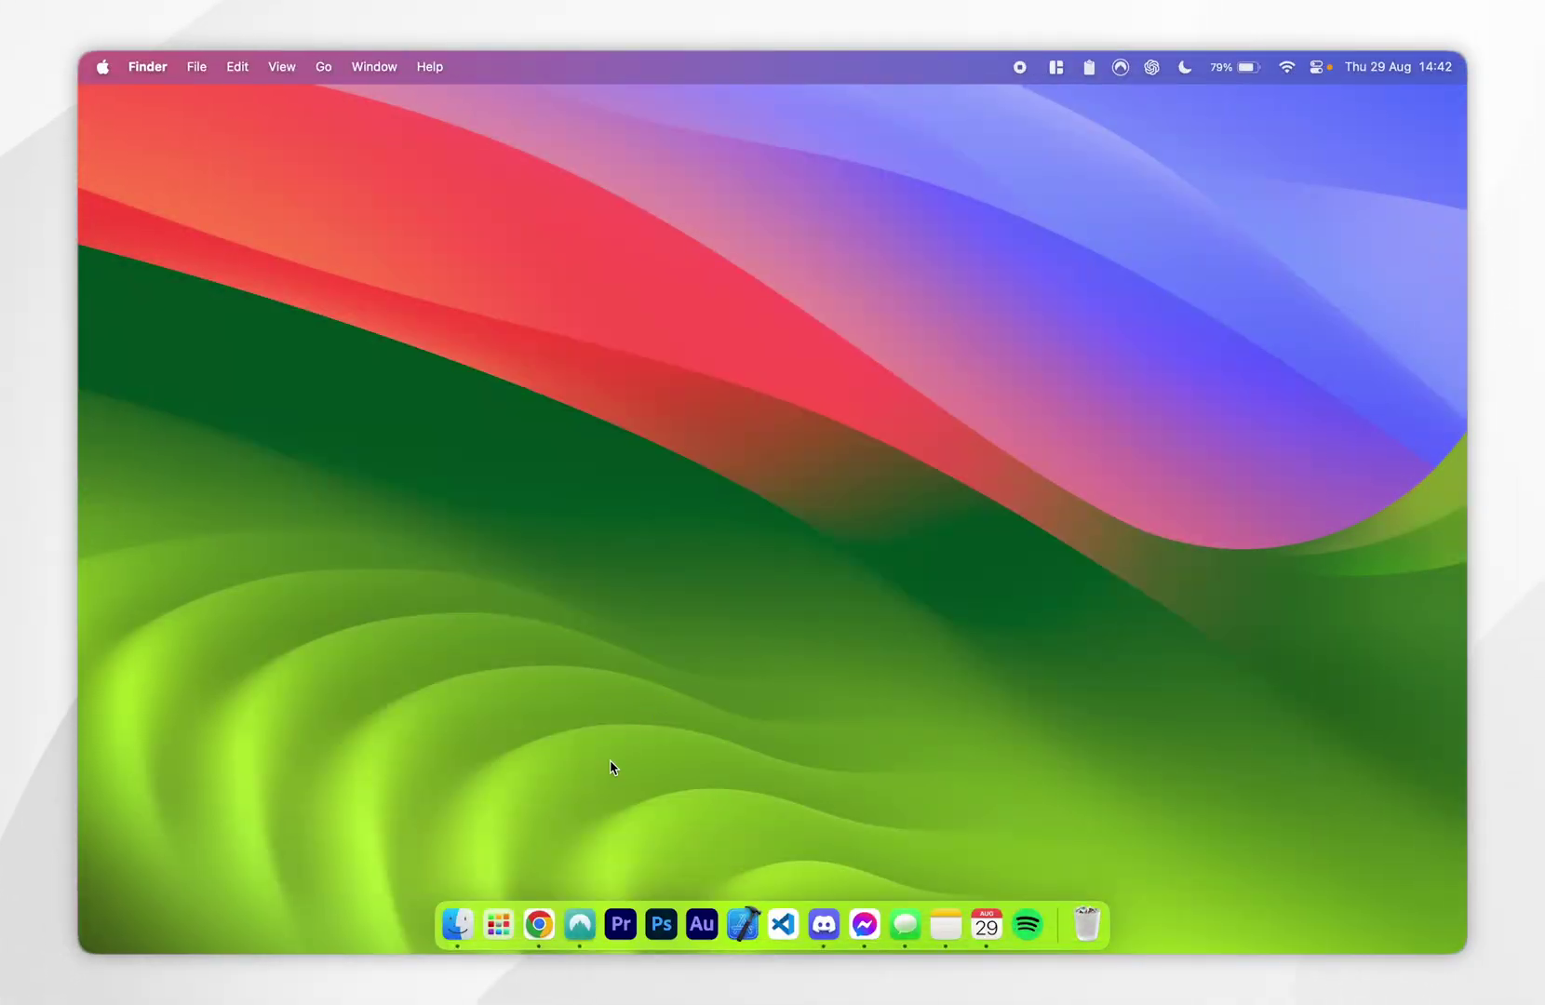
# - Open Chrome from the Dock to show the ipvanish.com homepage
pyautogui.click(538, 926)
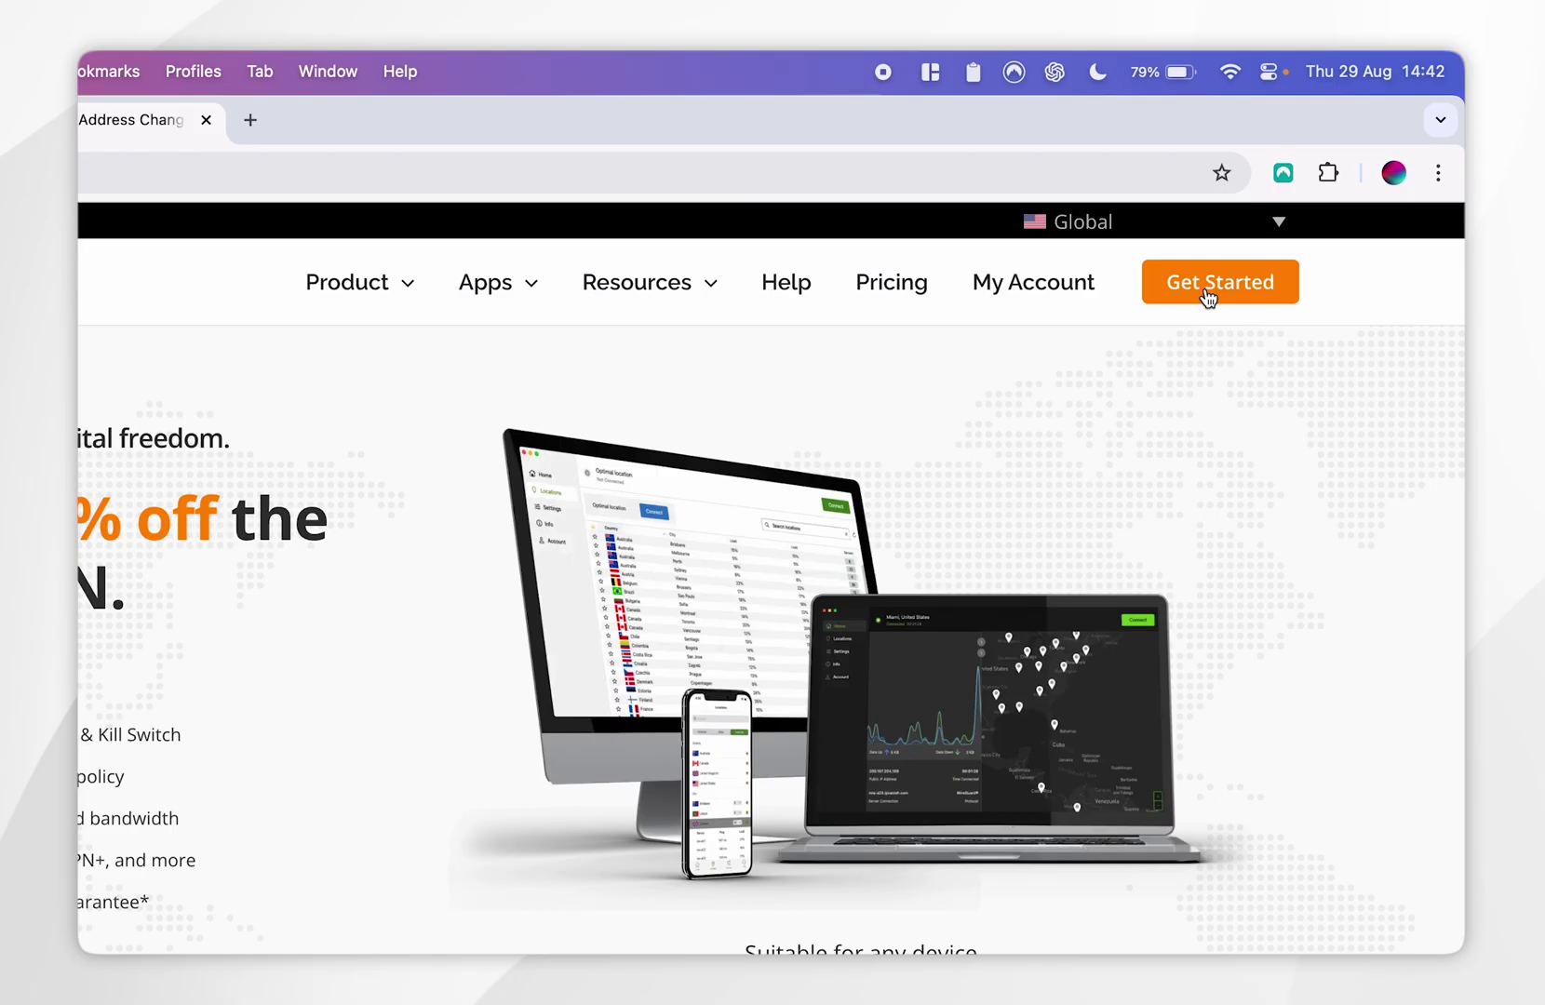
# - Start the IPVanish sign-up checkout and scroll down through the plan and payment form
pyautogui.click(1209, 294)
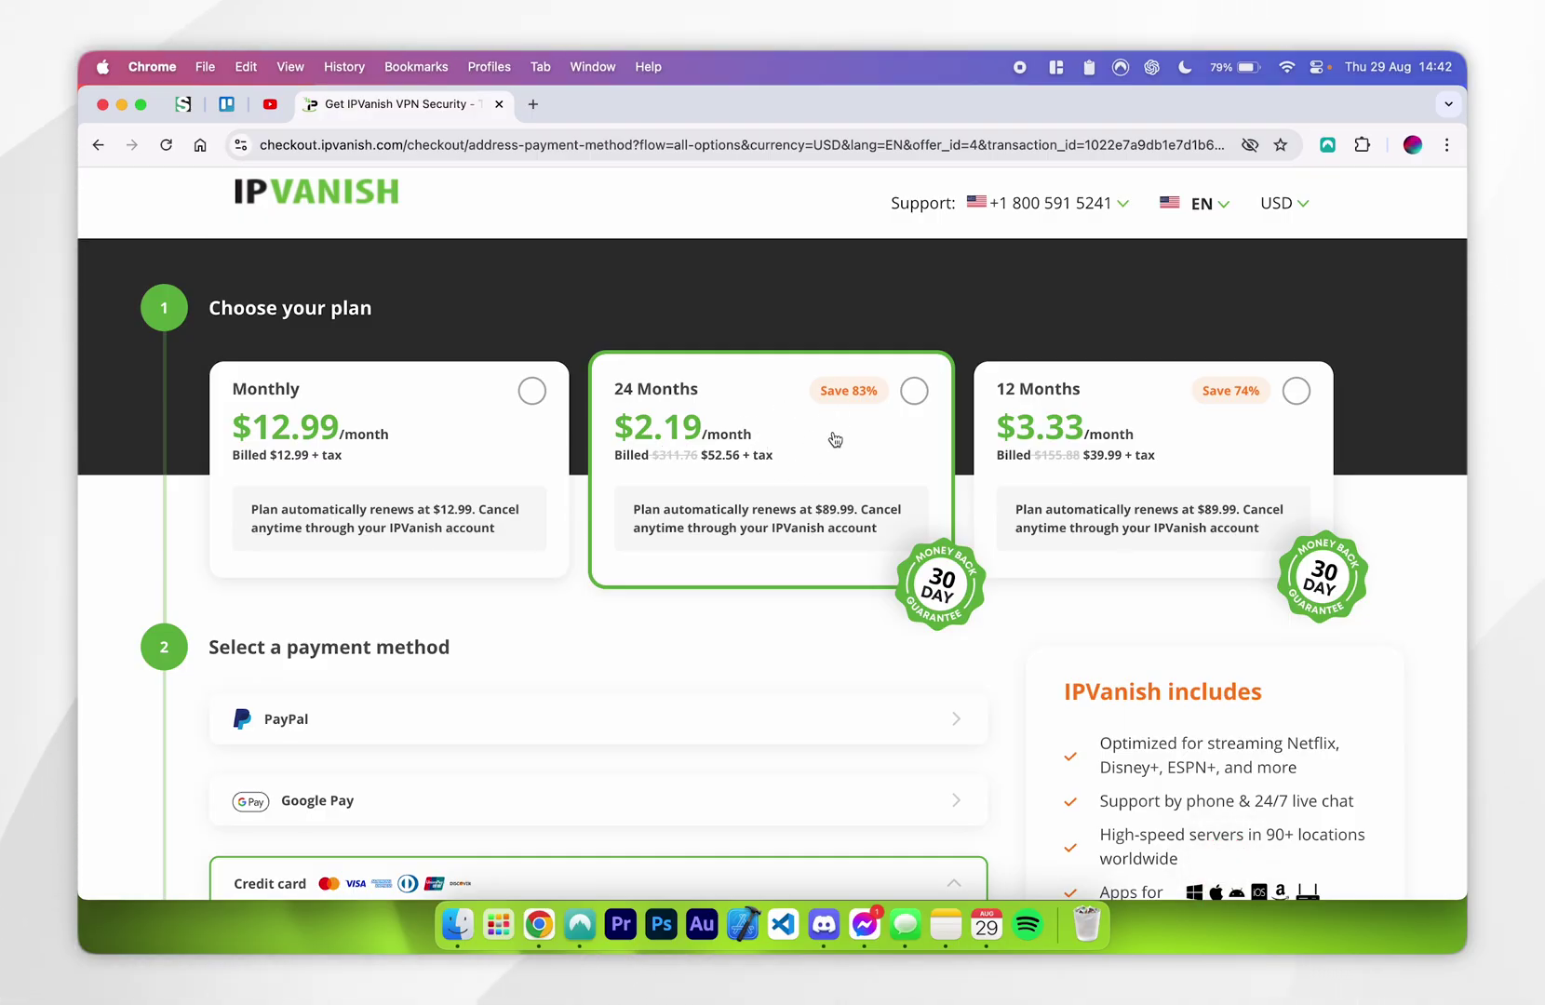
pyautogui.scroll(-5, 1006, 666)
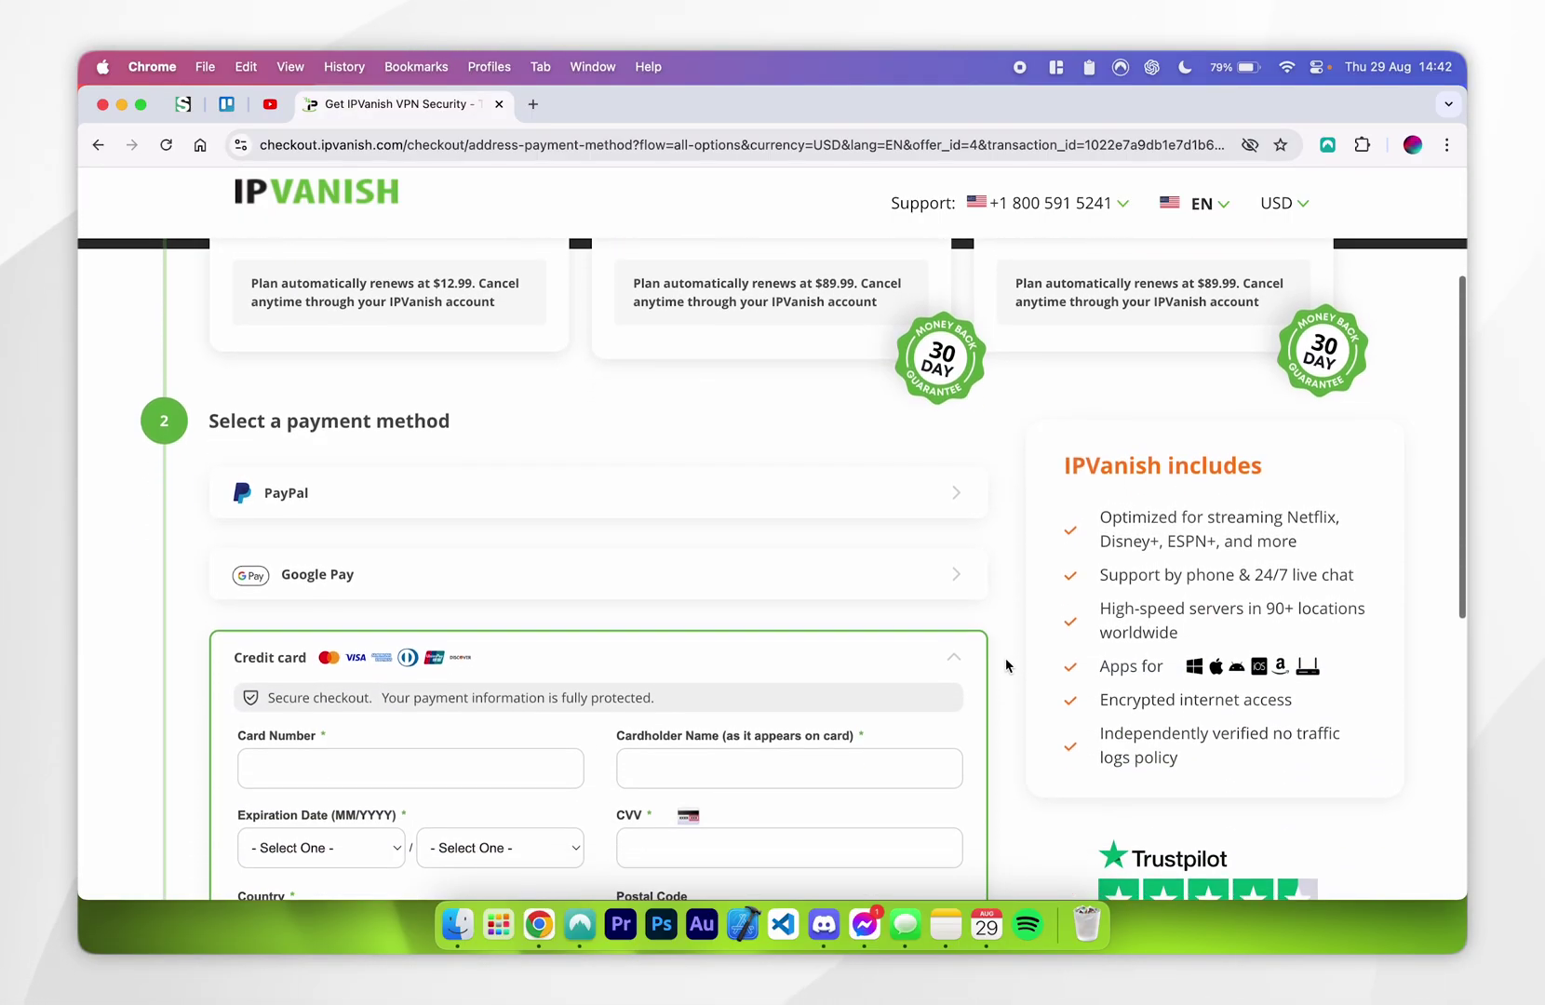
pyautogui.scroll(-7, 633, 521)
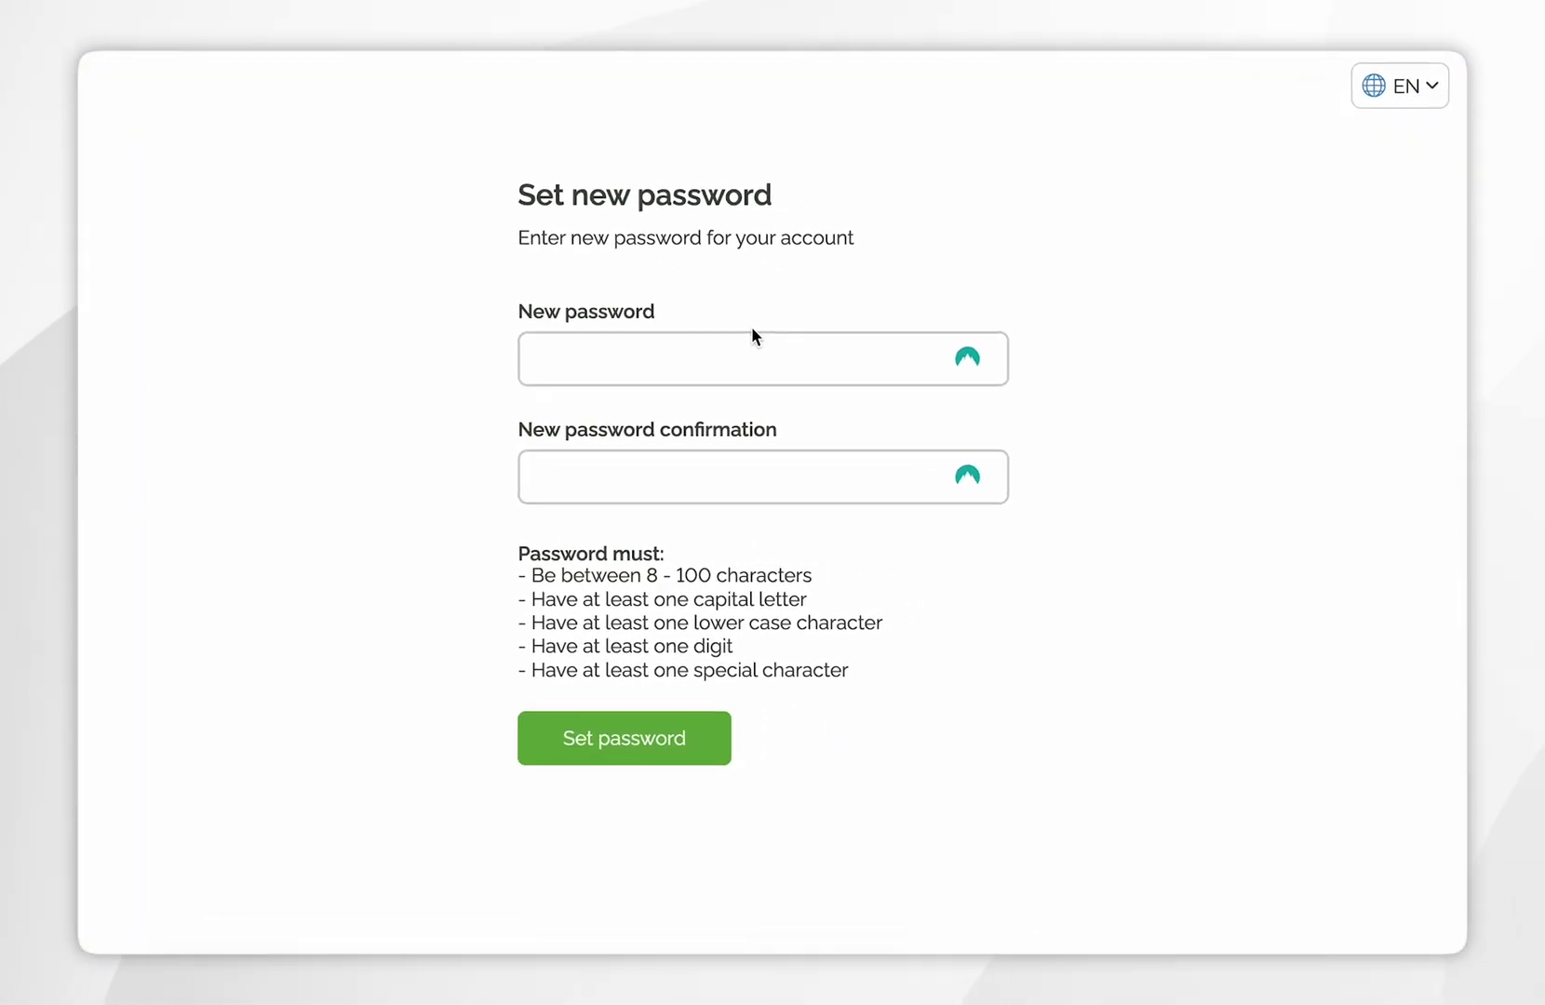
# - Fill both new-password fields with the browser's generated password
pyautogui.click(694, 357)
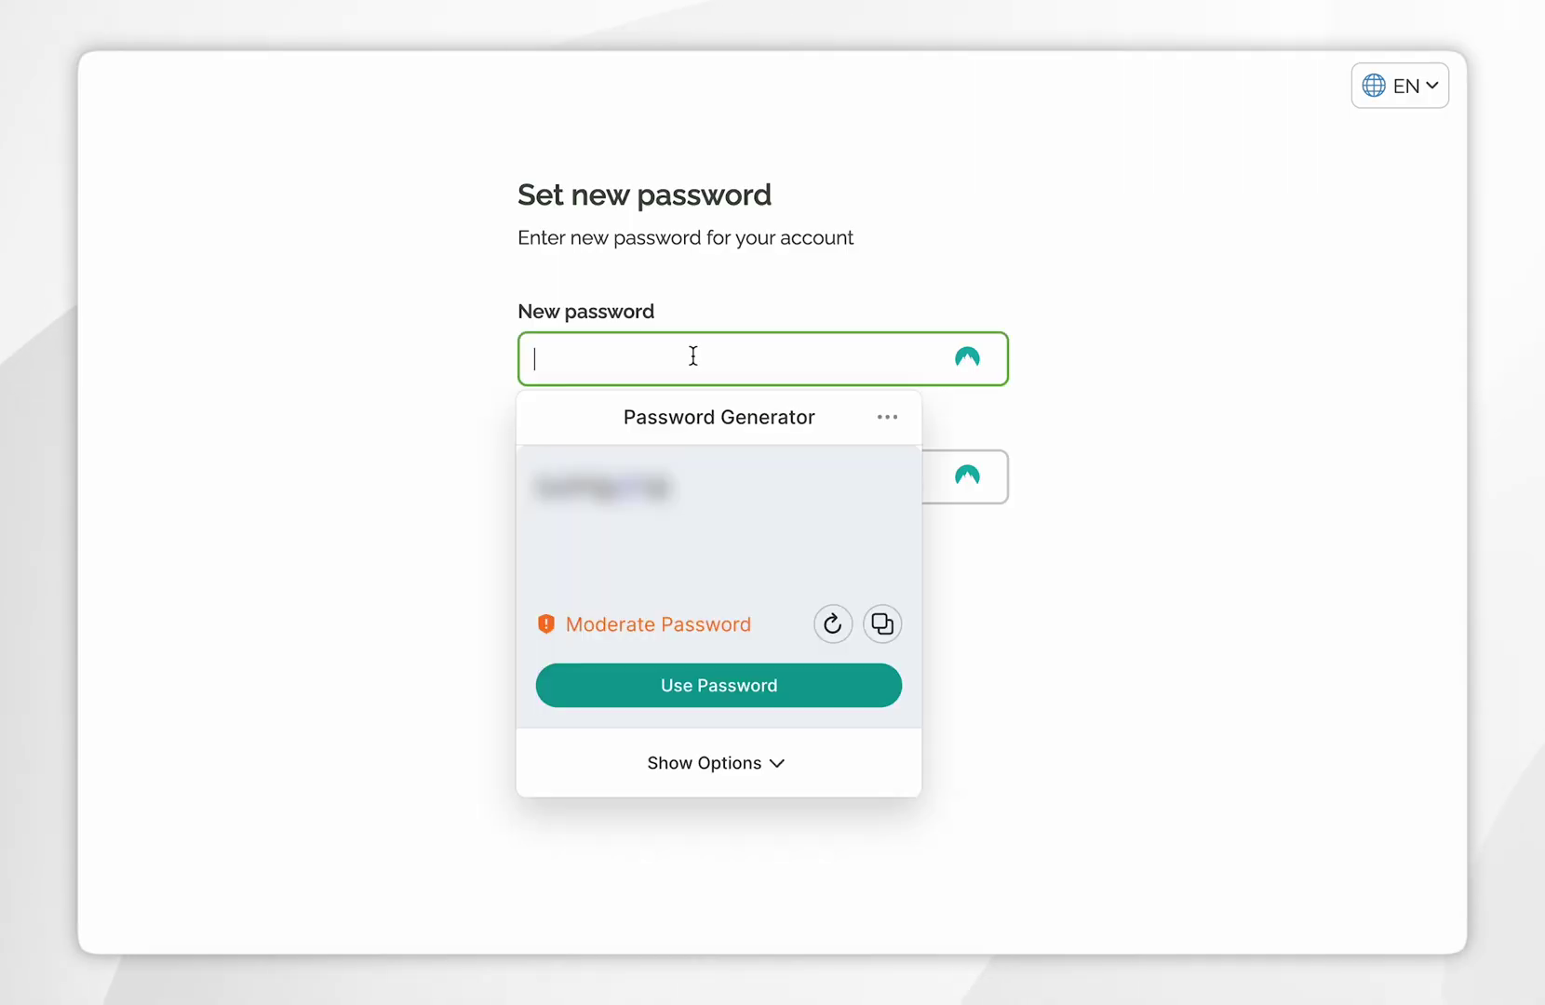
pyautogui.click(762, 694)
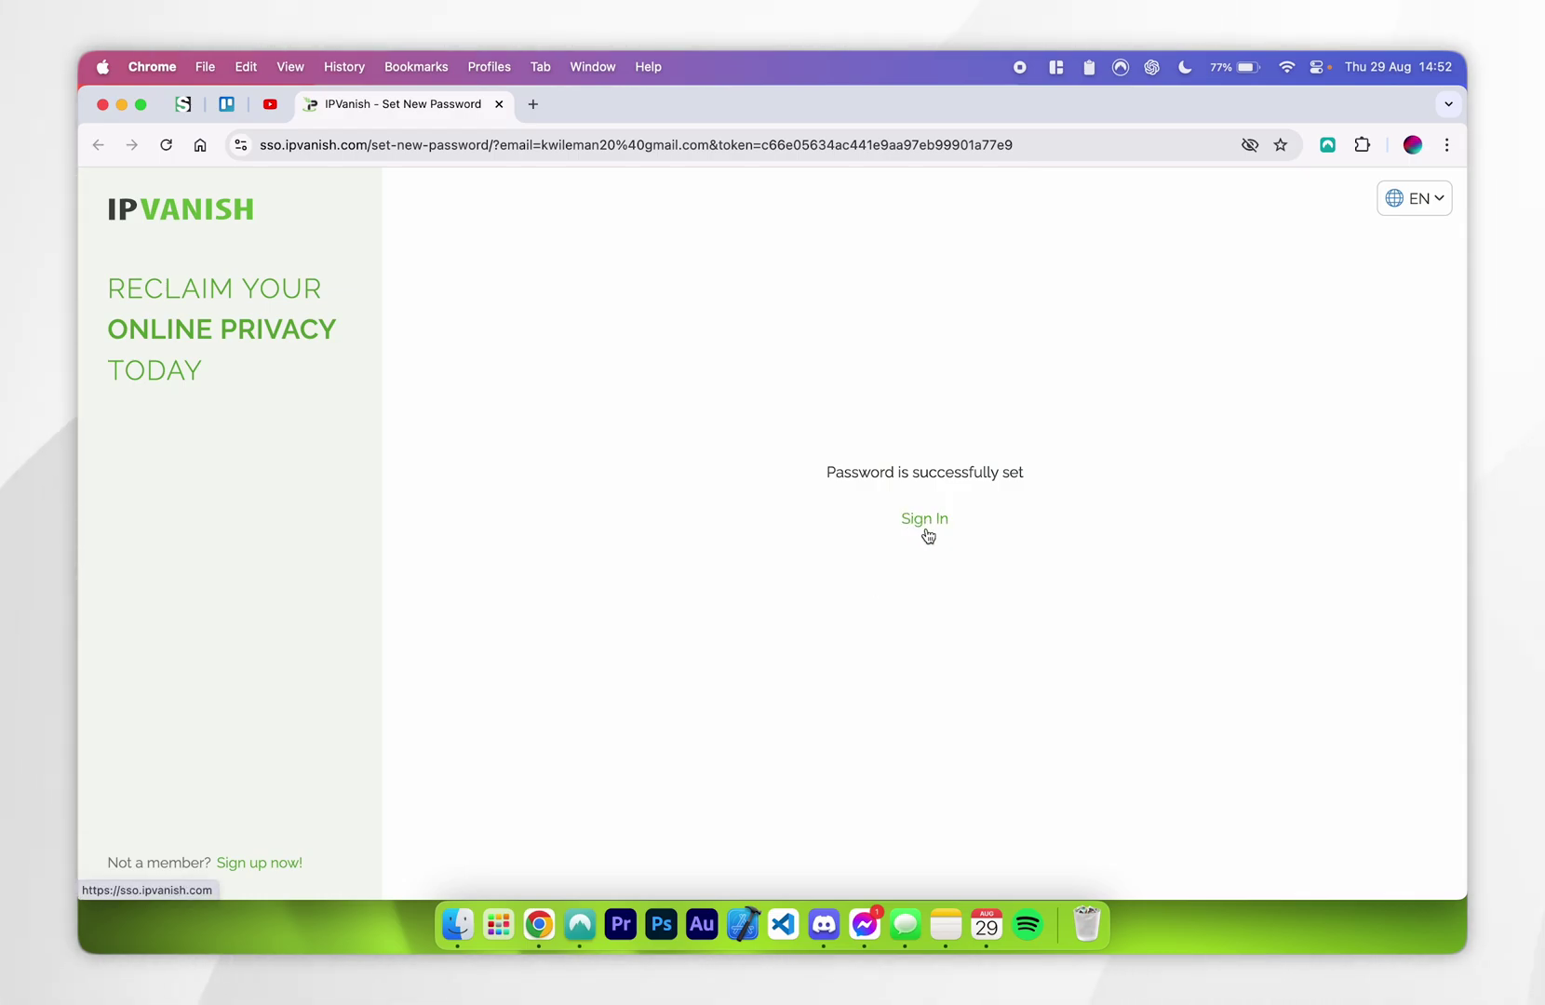
# - Sign in to the IPVanish account using the saved login credentials
pyautogui.click(925, 523)
pyautogui.click(863, 472)
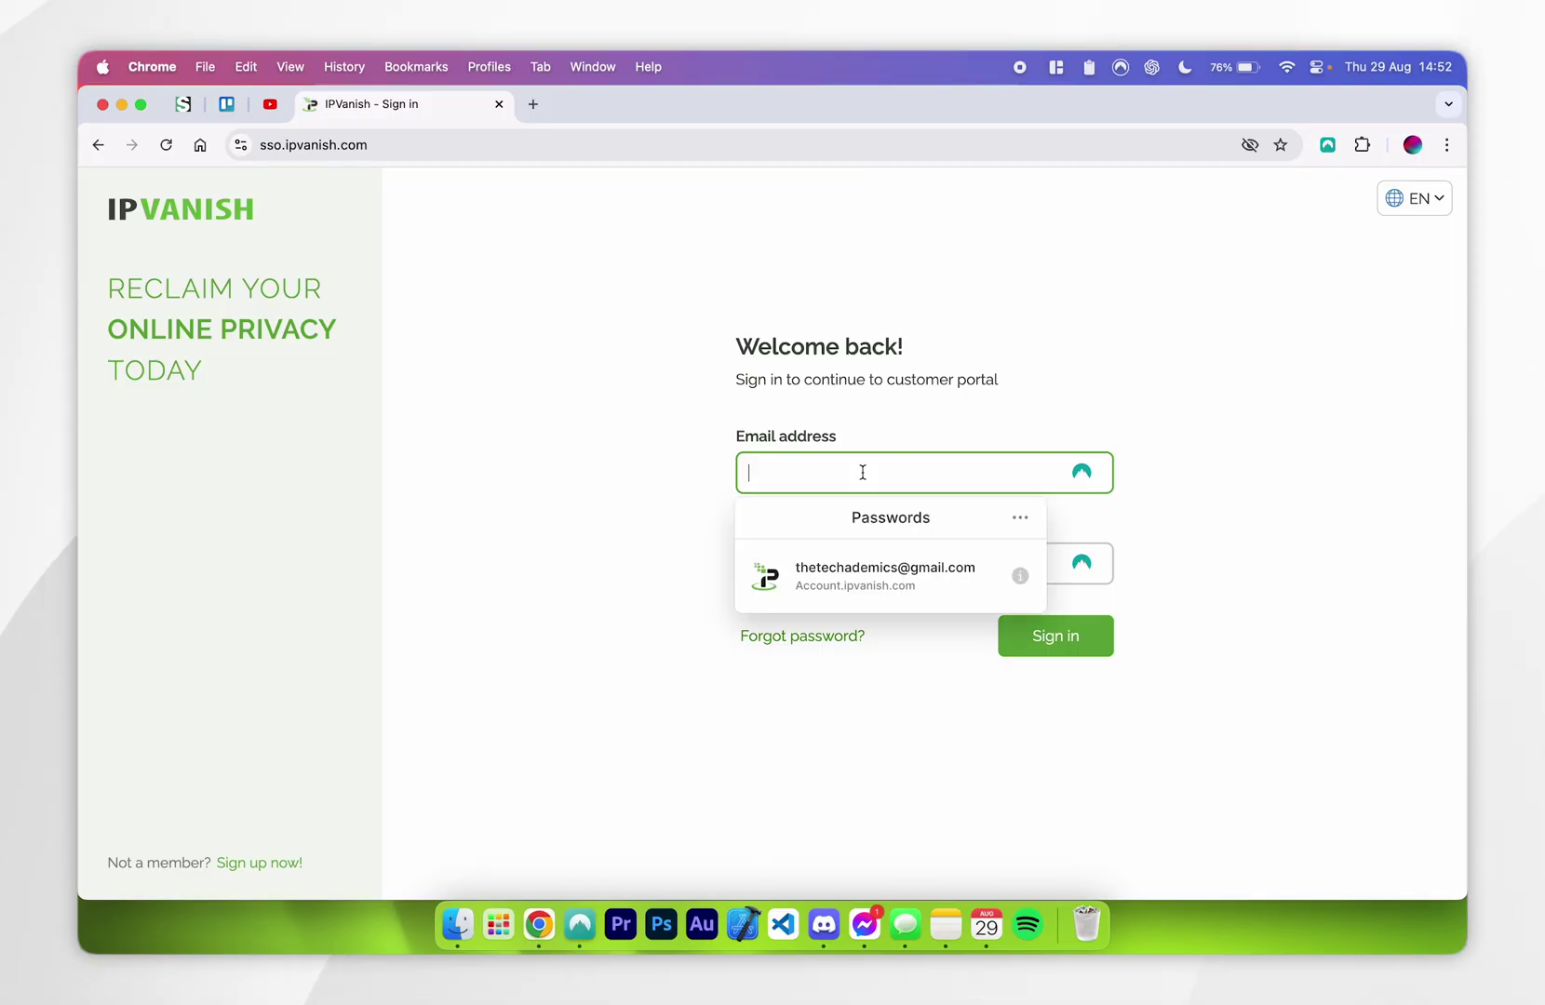
pyautogui.click(863, 571)
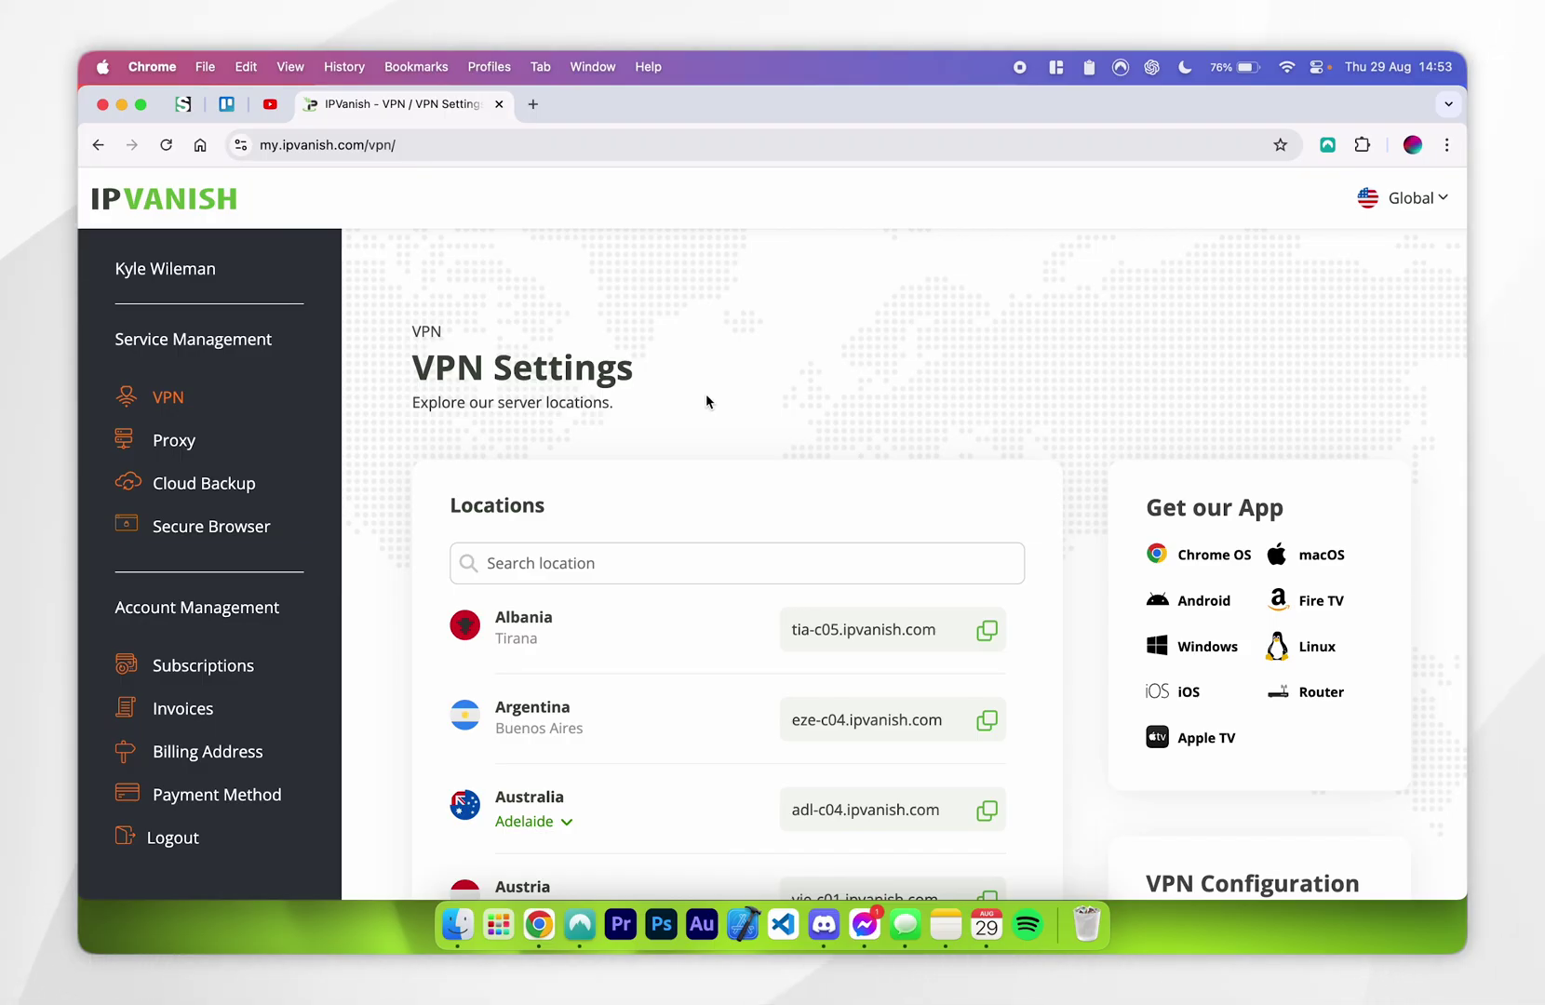
# - Download the macOS installer IPVanish.dmg and save it to the Desktop
pyautogui.scroll(-5, 1080, 544)
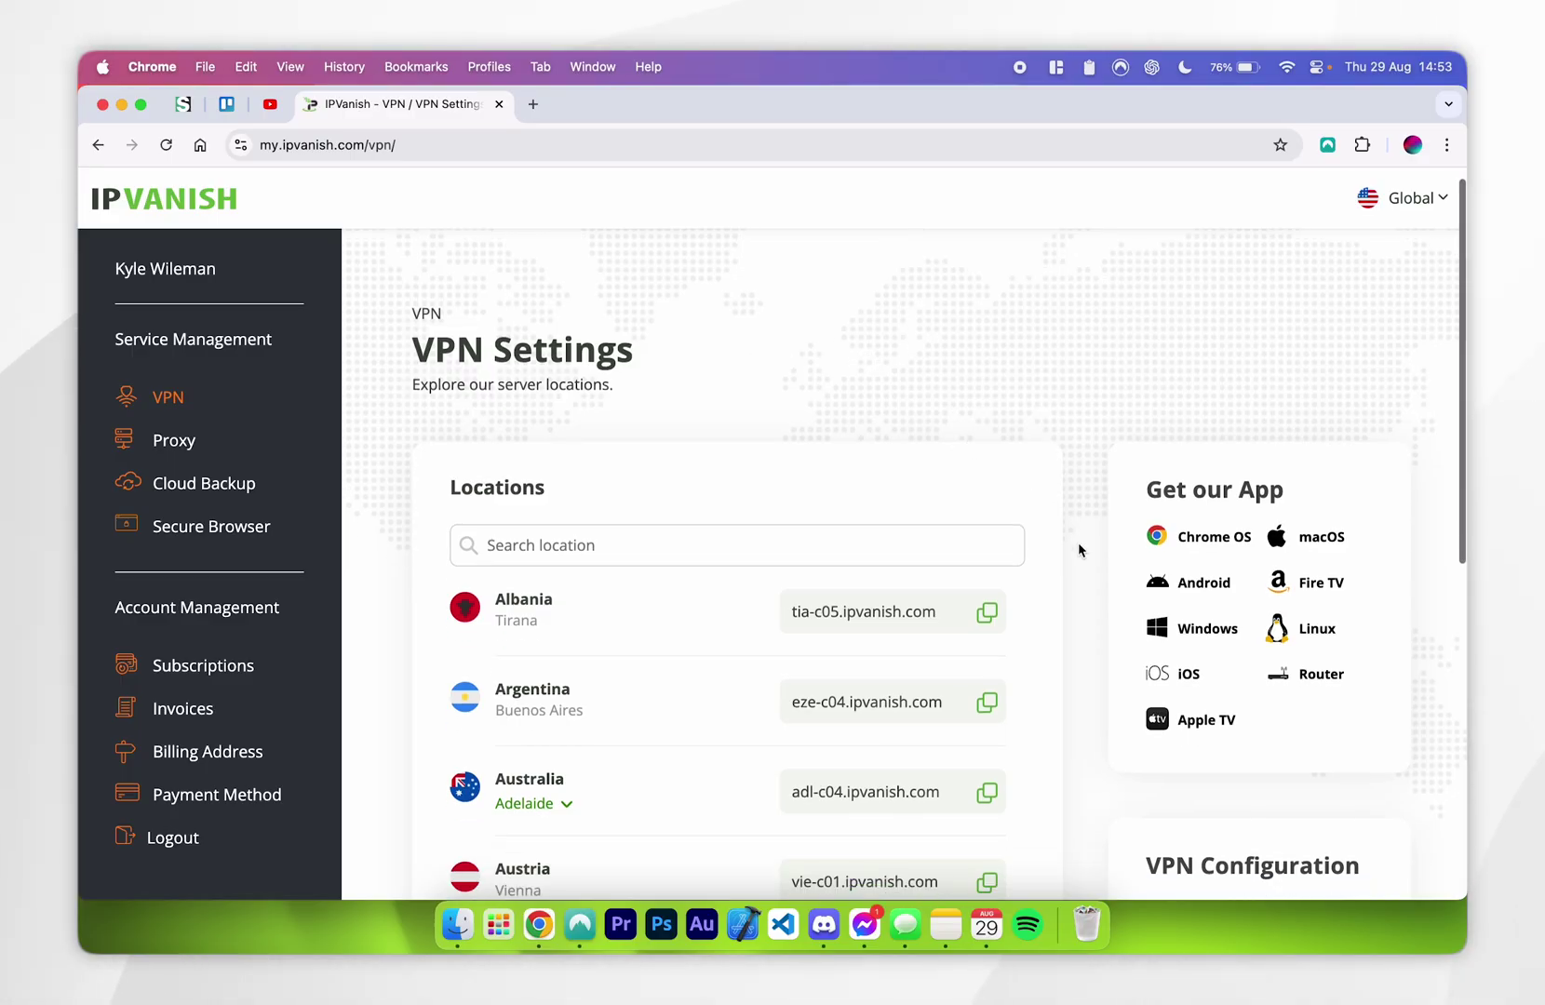
pyautogui.scroll(5, 1076, 545)
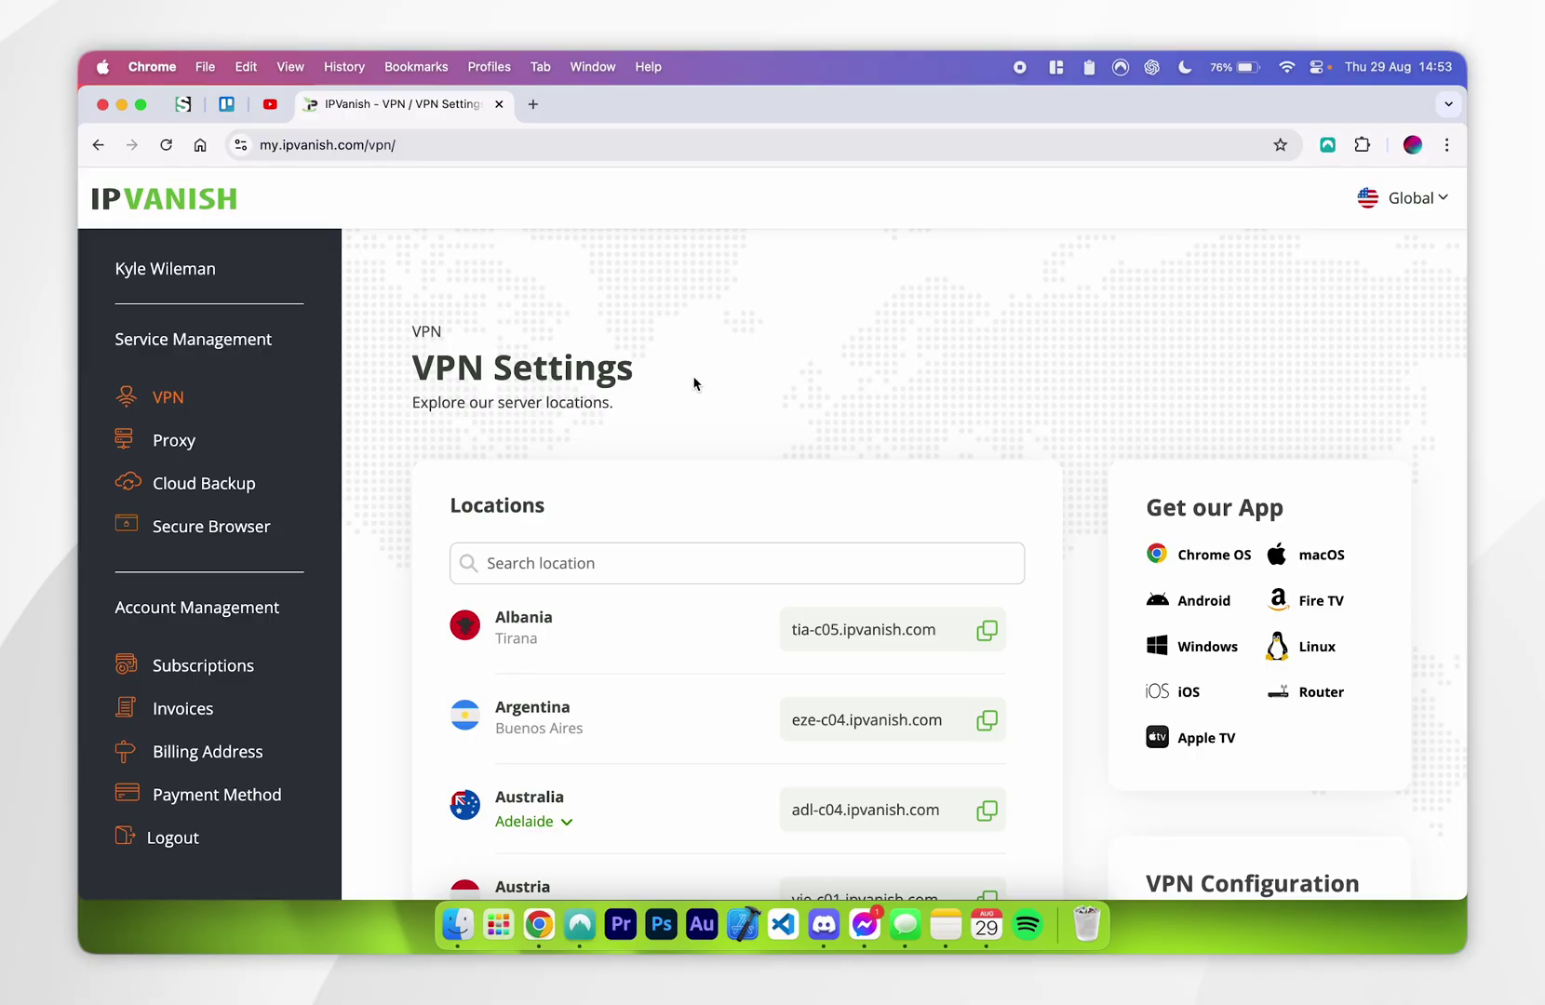
pyautogui.moveTo(1161, 507); pyautogui.dragTo(1273, 507)
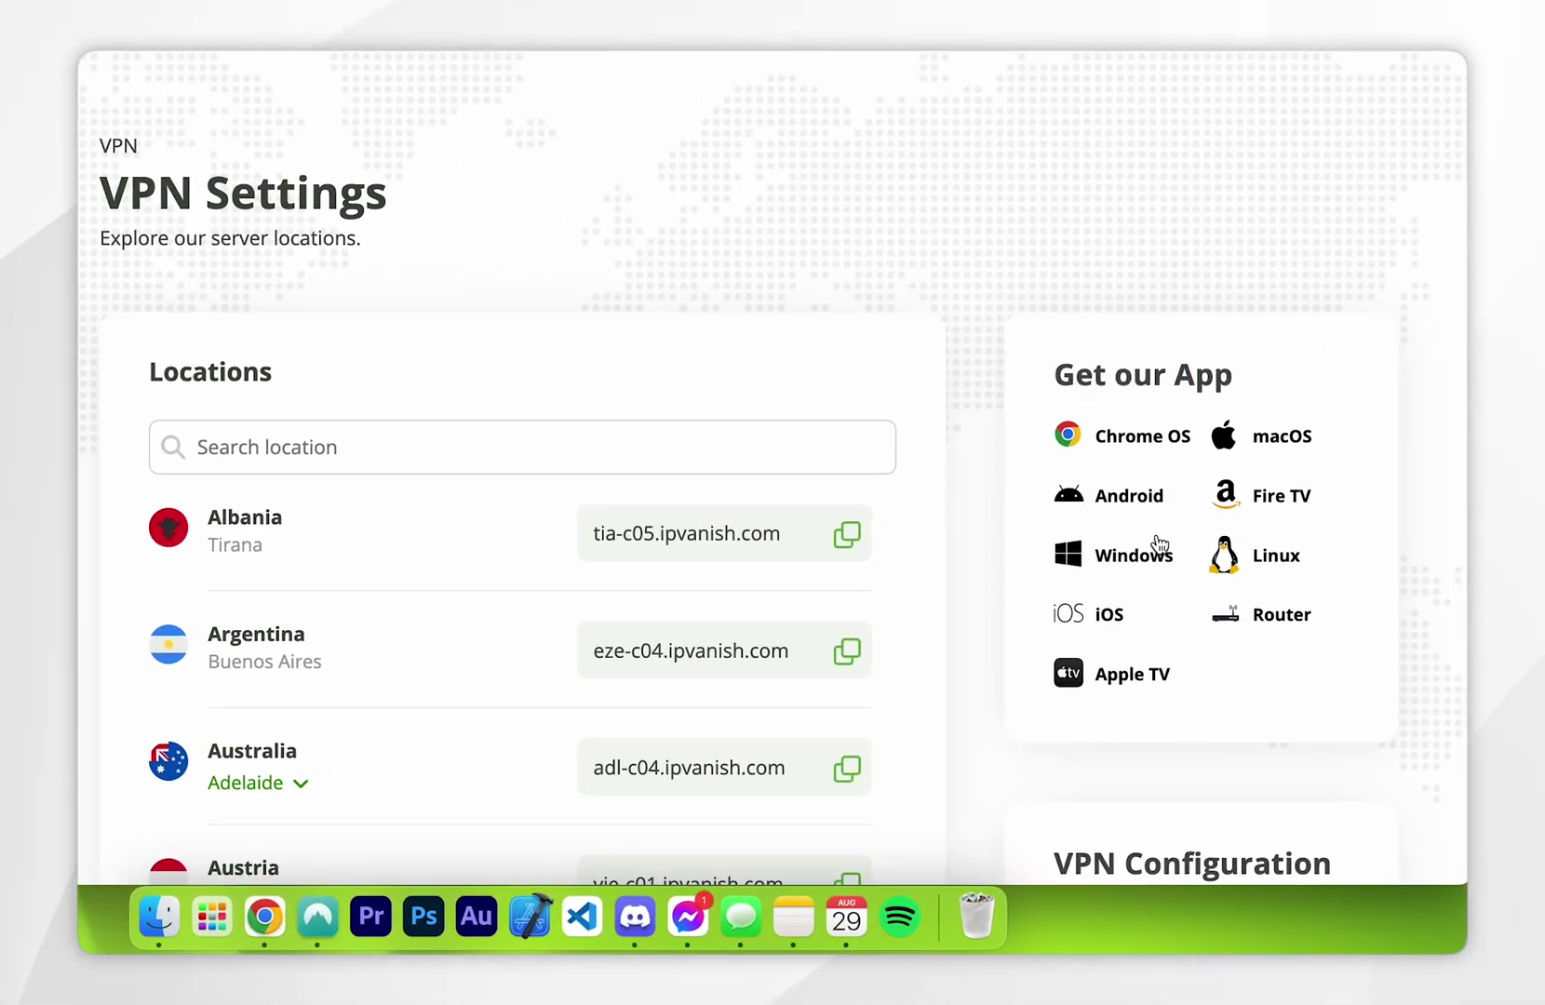
pyautogui.click(1284, 439)
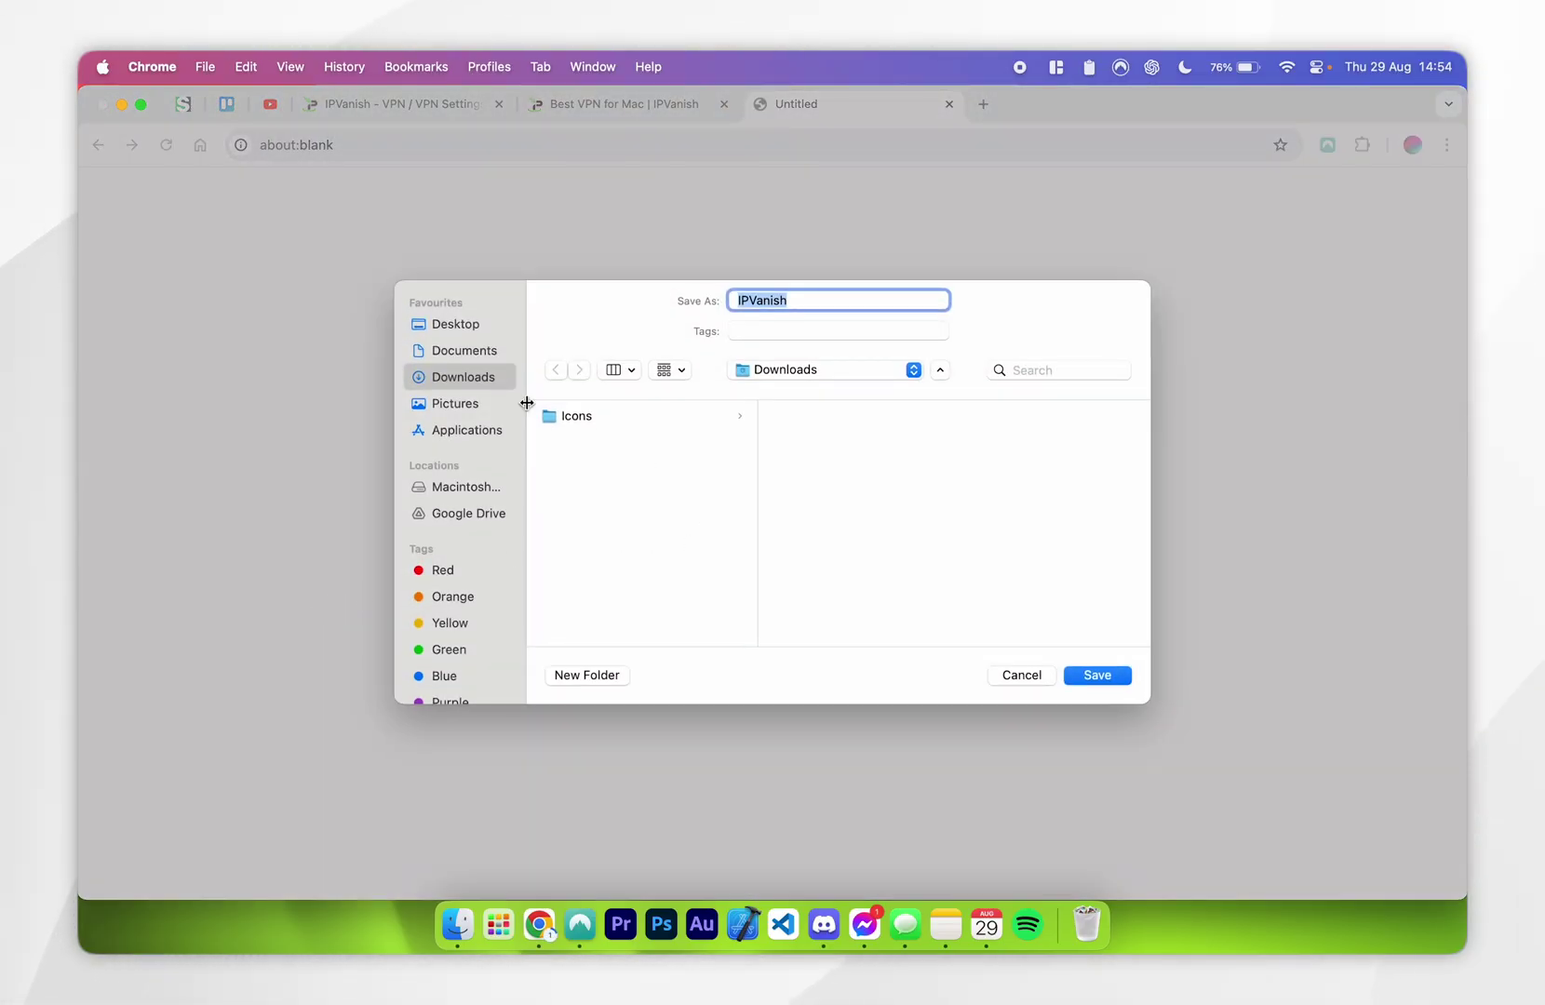
pyautogui.click(454, 324)
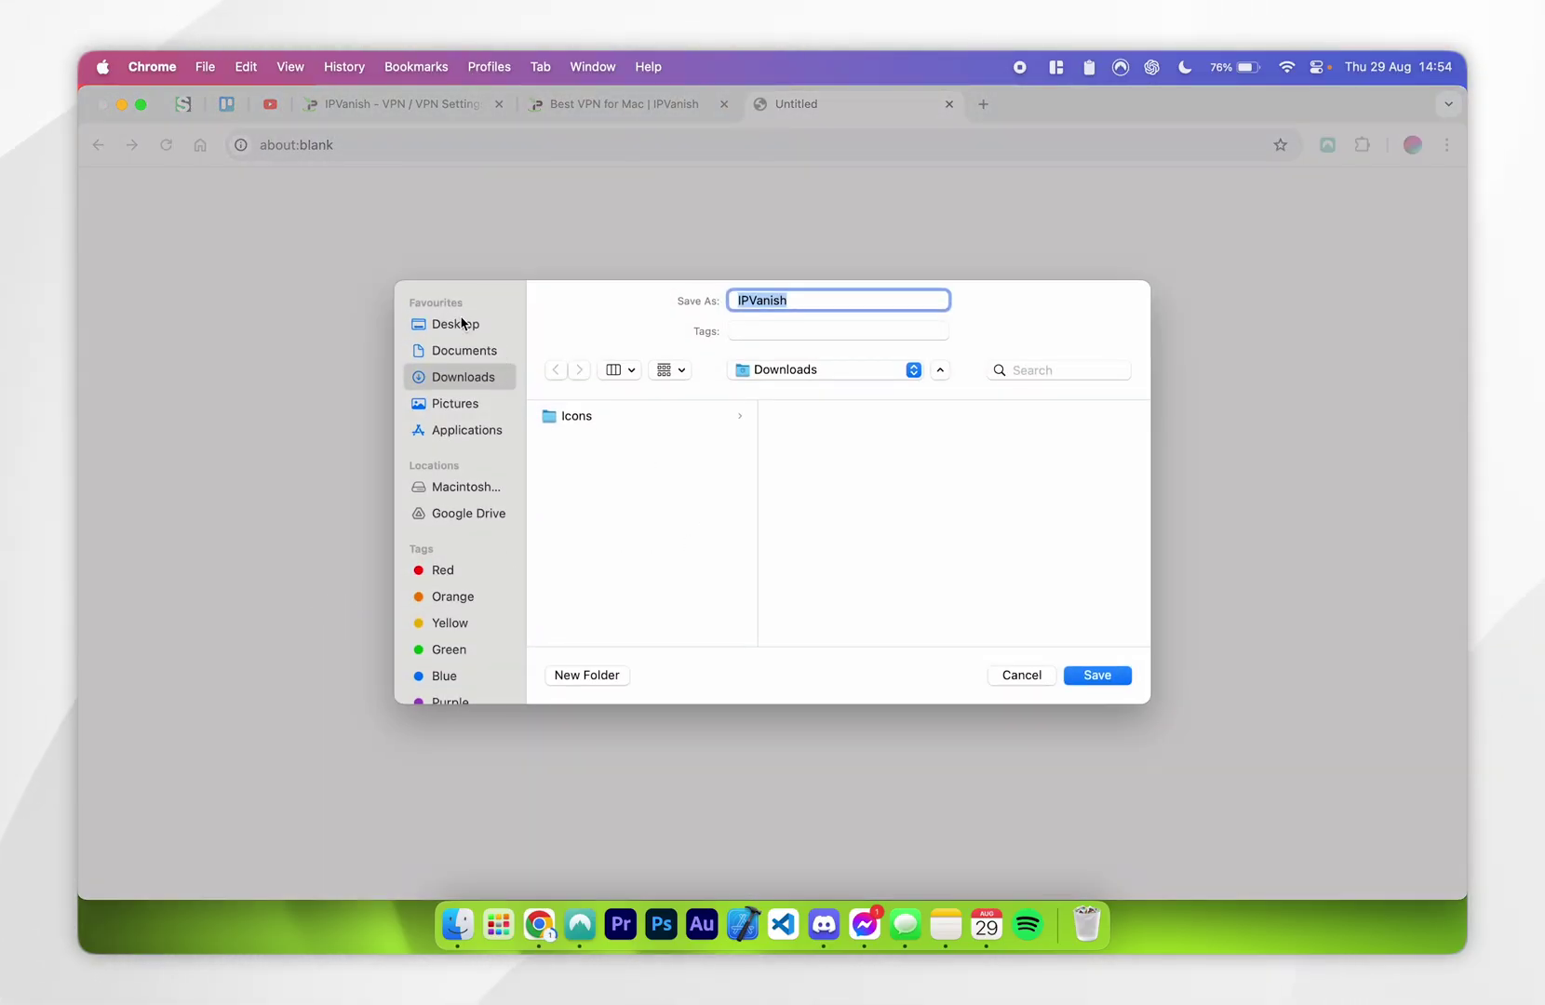
pyautogui.click(1097, 674)
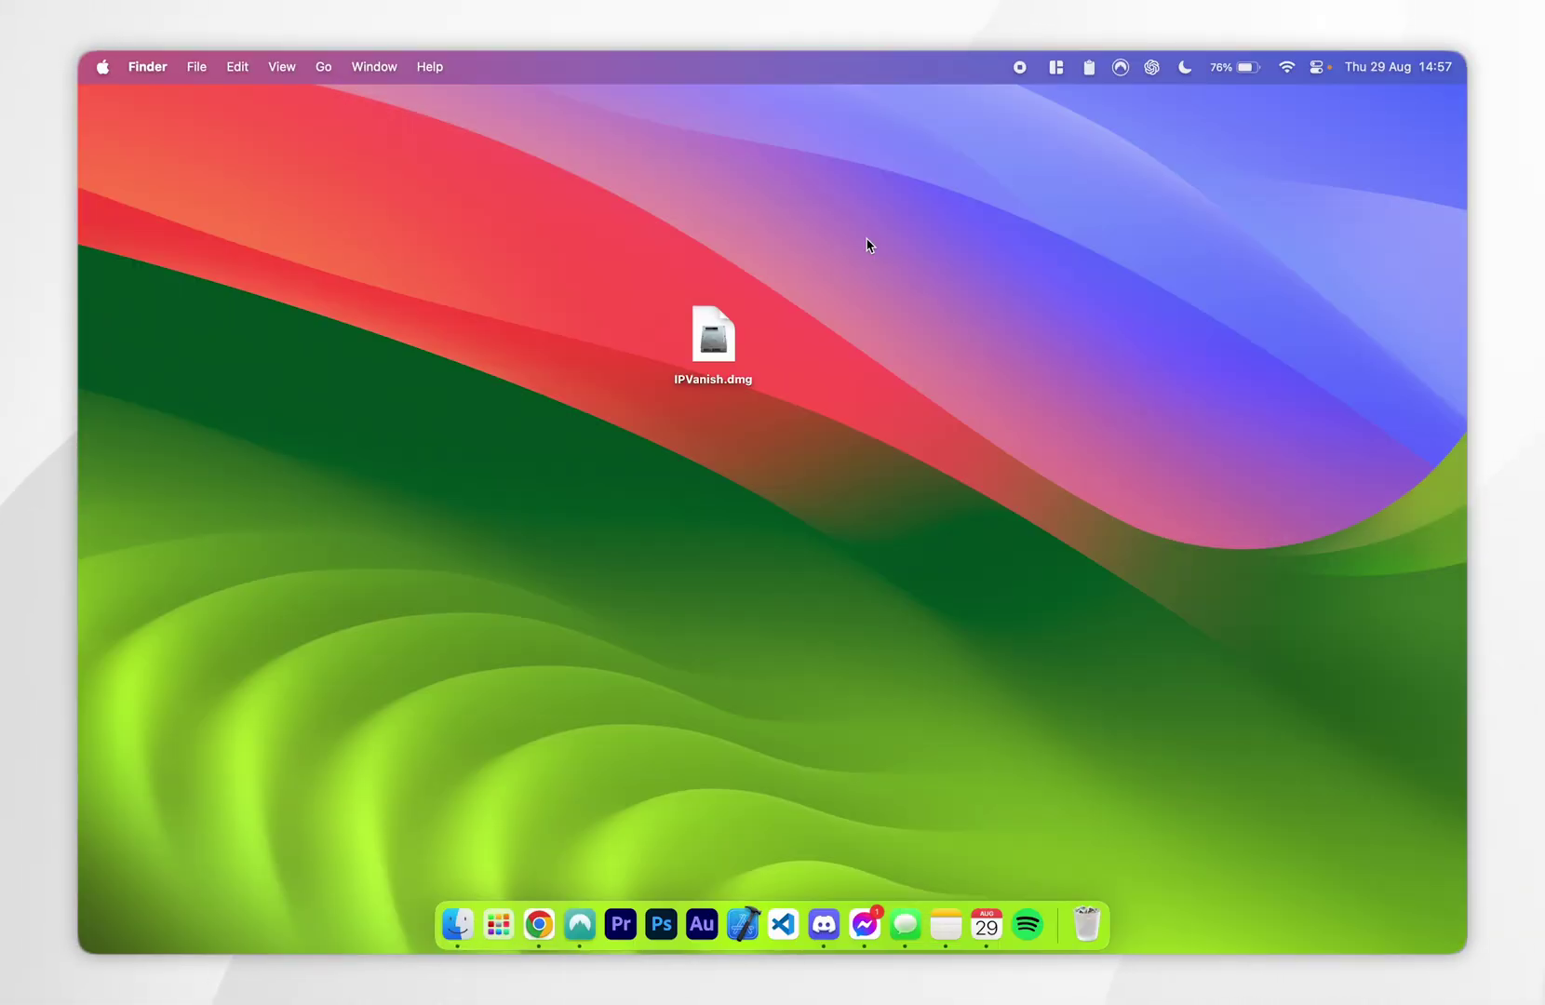
# - Open IPVanish.dmg and copy IPVanish VPN into the Applications folder
pyautogui.moveTo(865, 241); pyautogui.dragTo(618, 381)
pyautogui.click(782, 349)
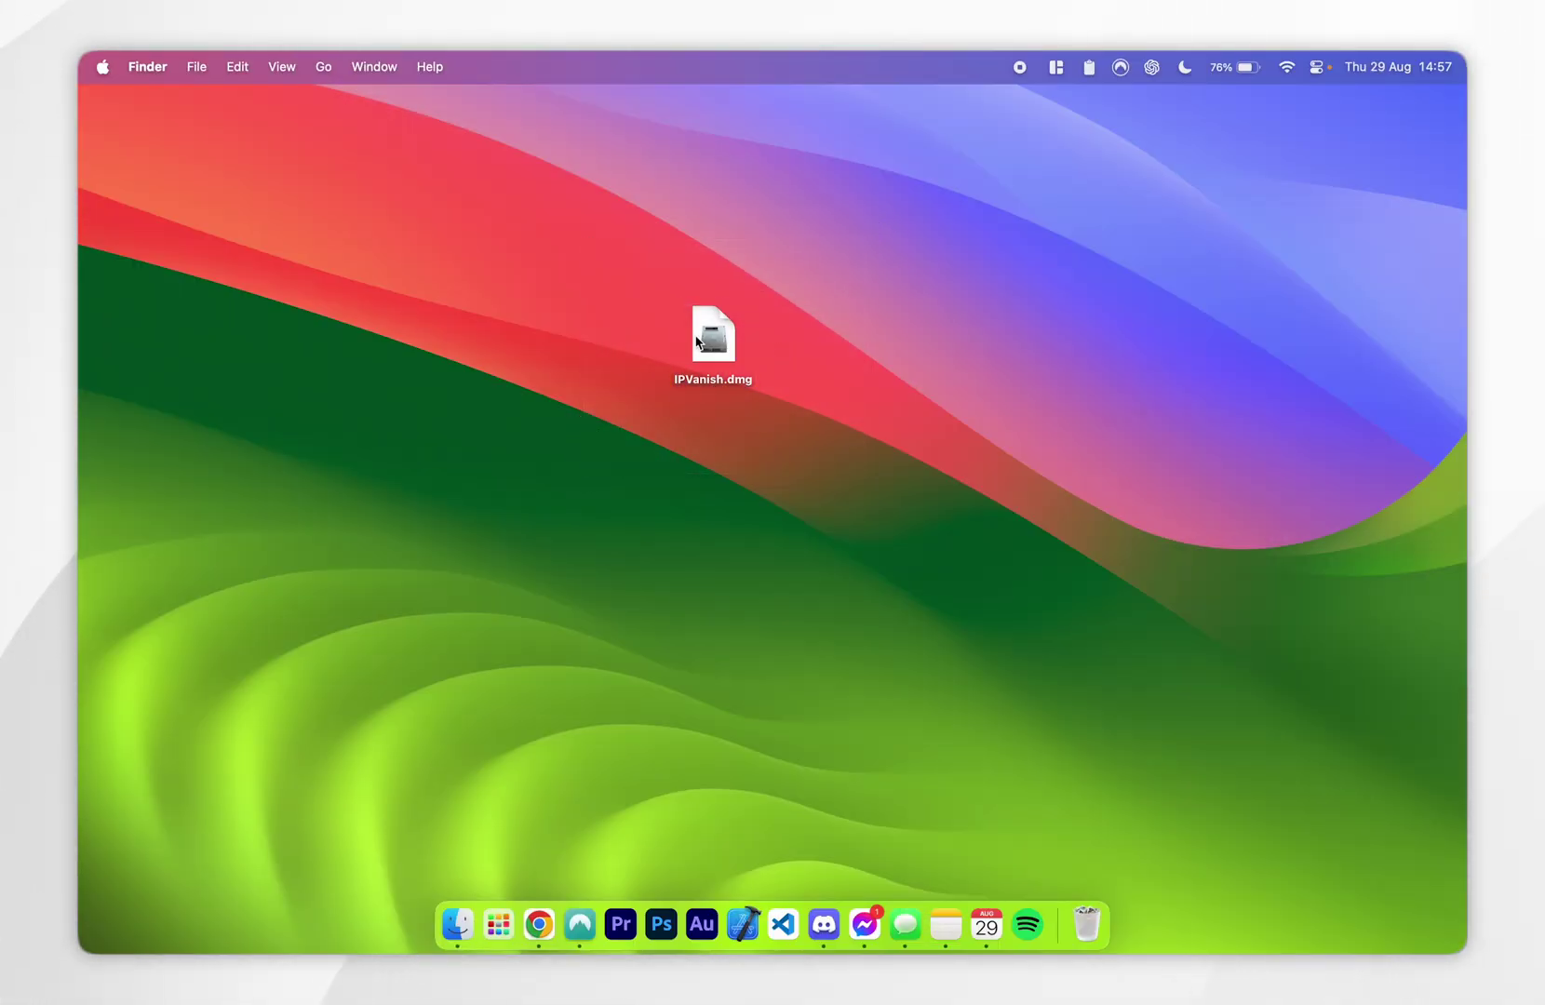
pyautogui.doubleClick(710, 344)
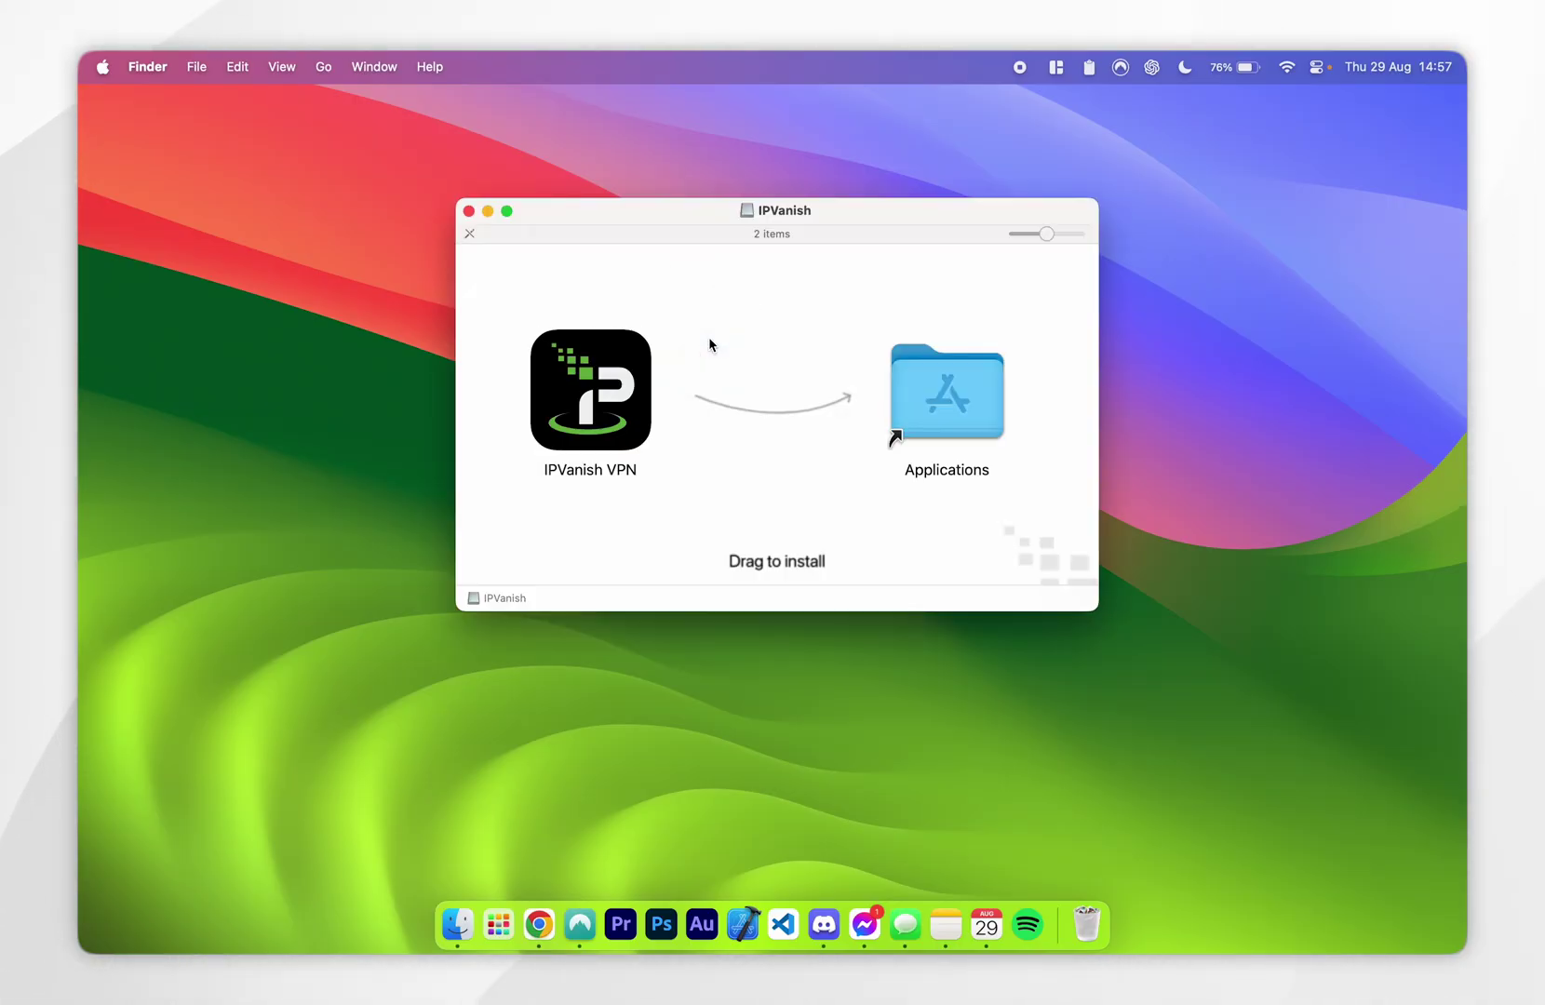
pyautogui.moveTo(579, 375); pyautogui.dragTo(1002, 346)
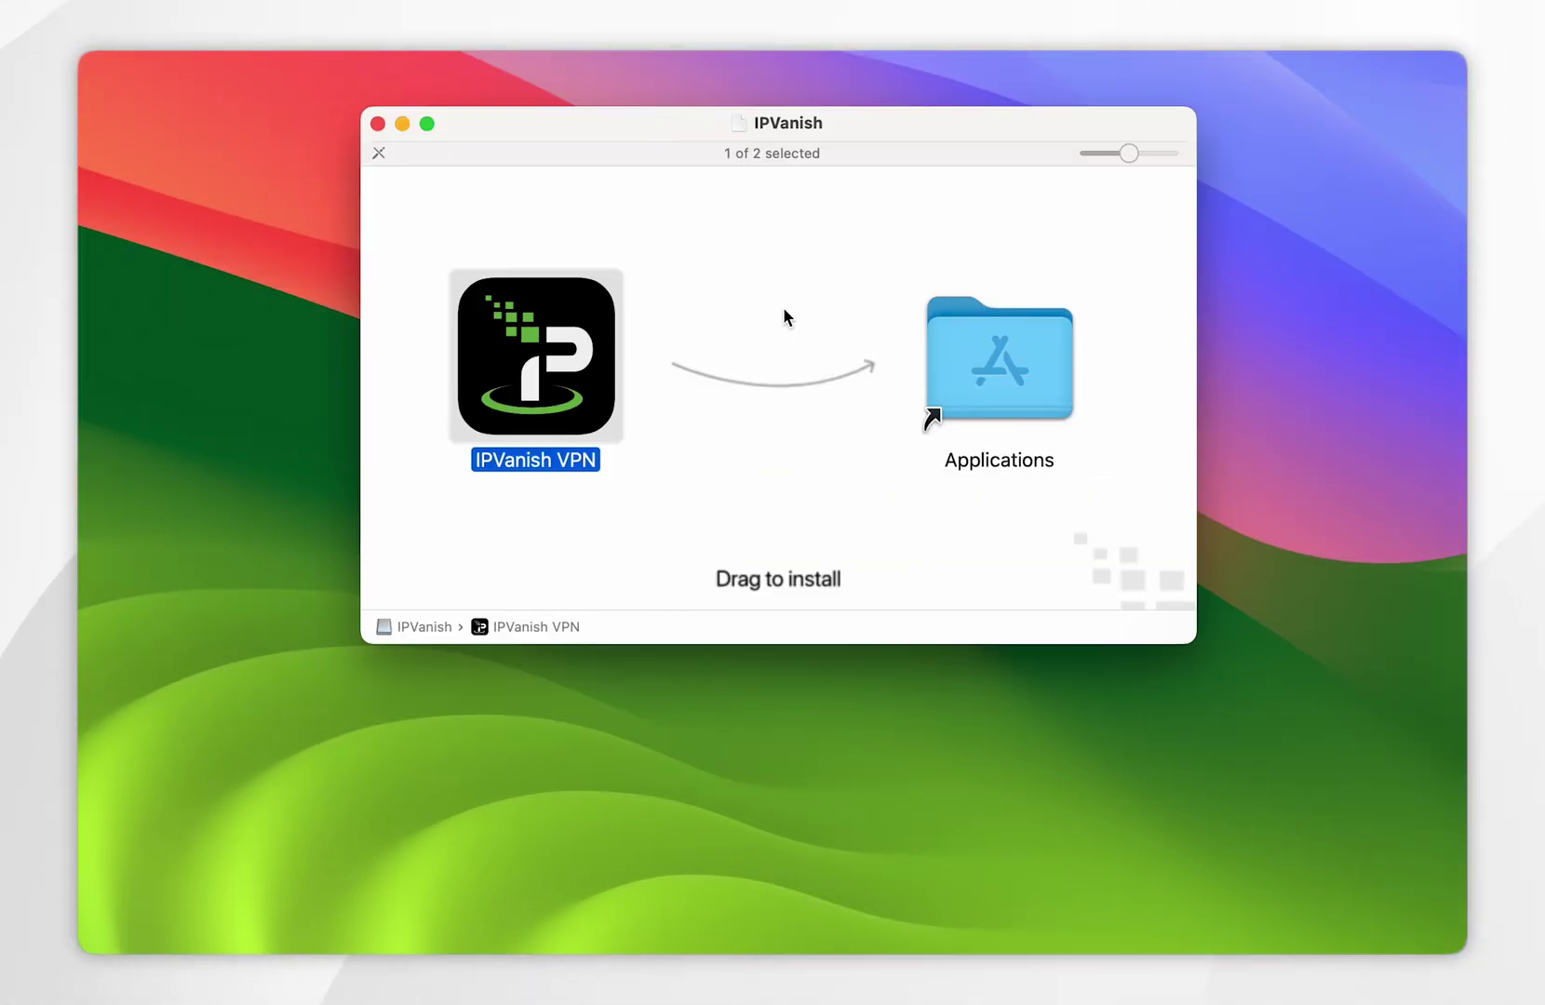
# - Close the installer window and move IPVanish.dmg from the desktop to the Trash
pyautogui.click(378, 123)
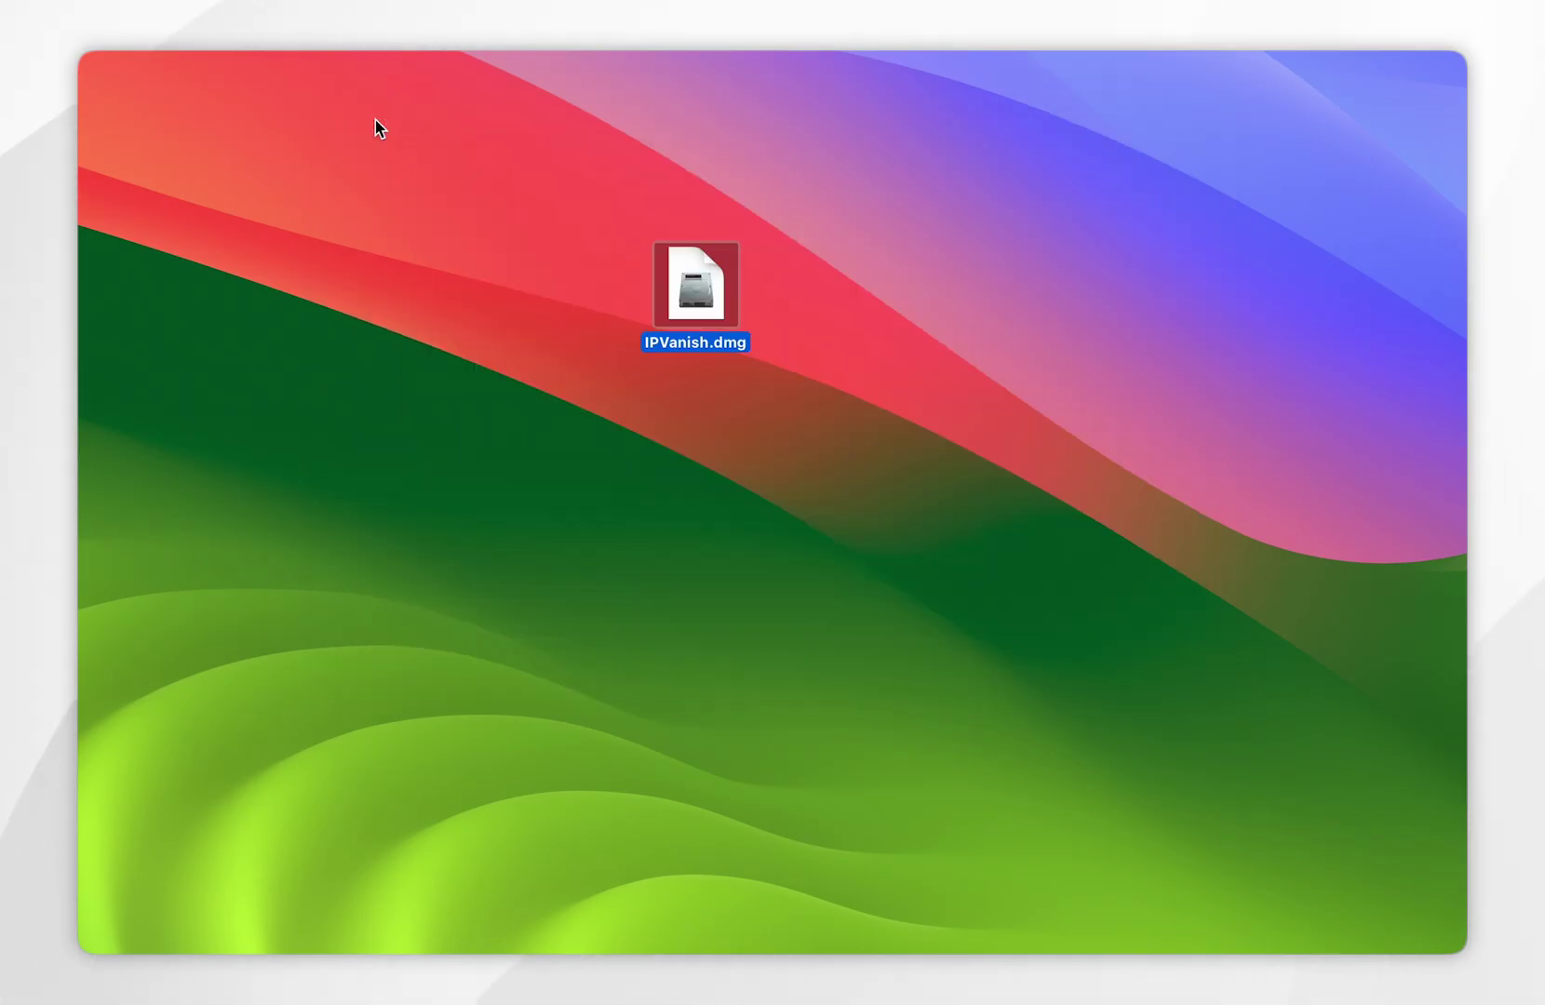
pyautogui.moveTo(614, 179); pyautogui.dragTo(821, 480)
pyautogui.press('super+BackSpace')
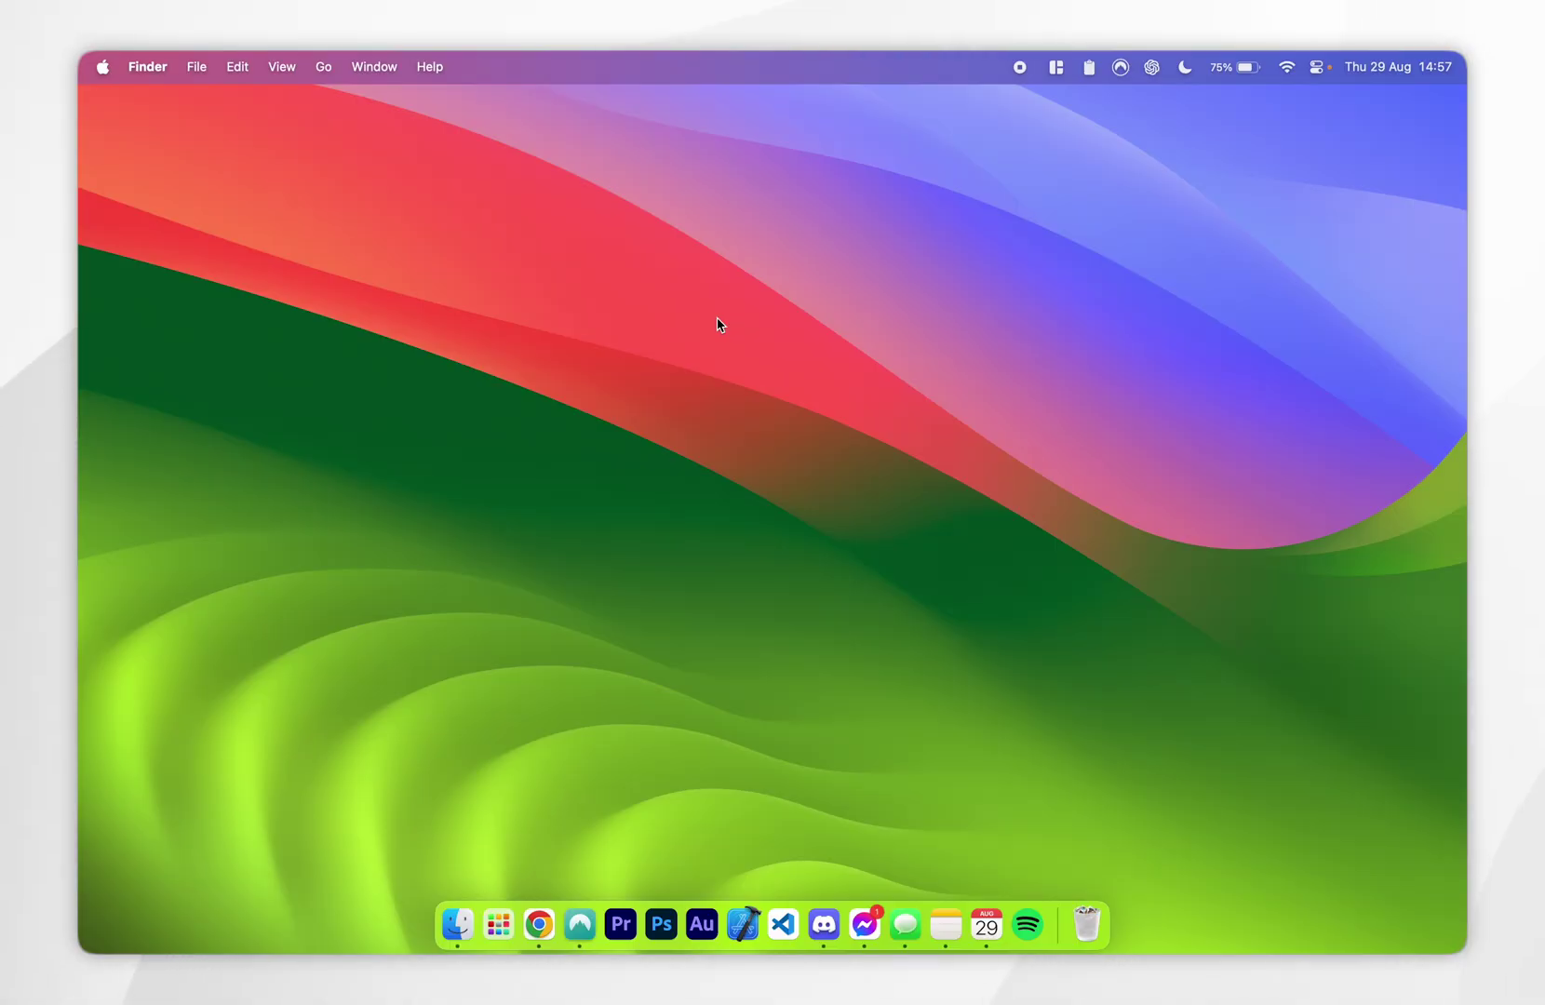
# - Launch IPVanish VPN via Spotlight, approve the Open and VPN configuration prompts, and skip the tutorial
pyautogui.press('super+space')
pyautogui.write('i')
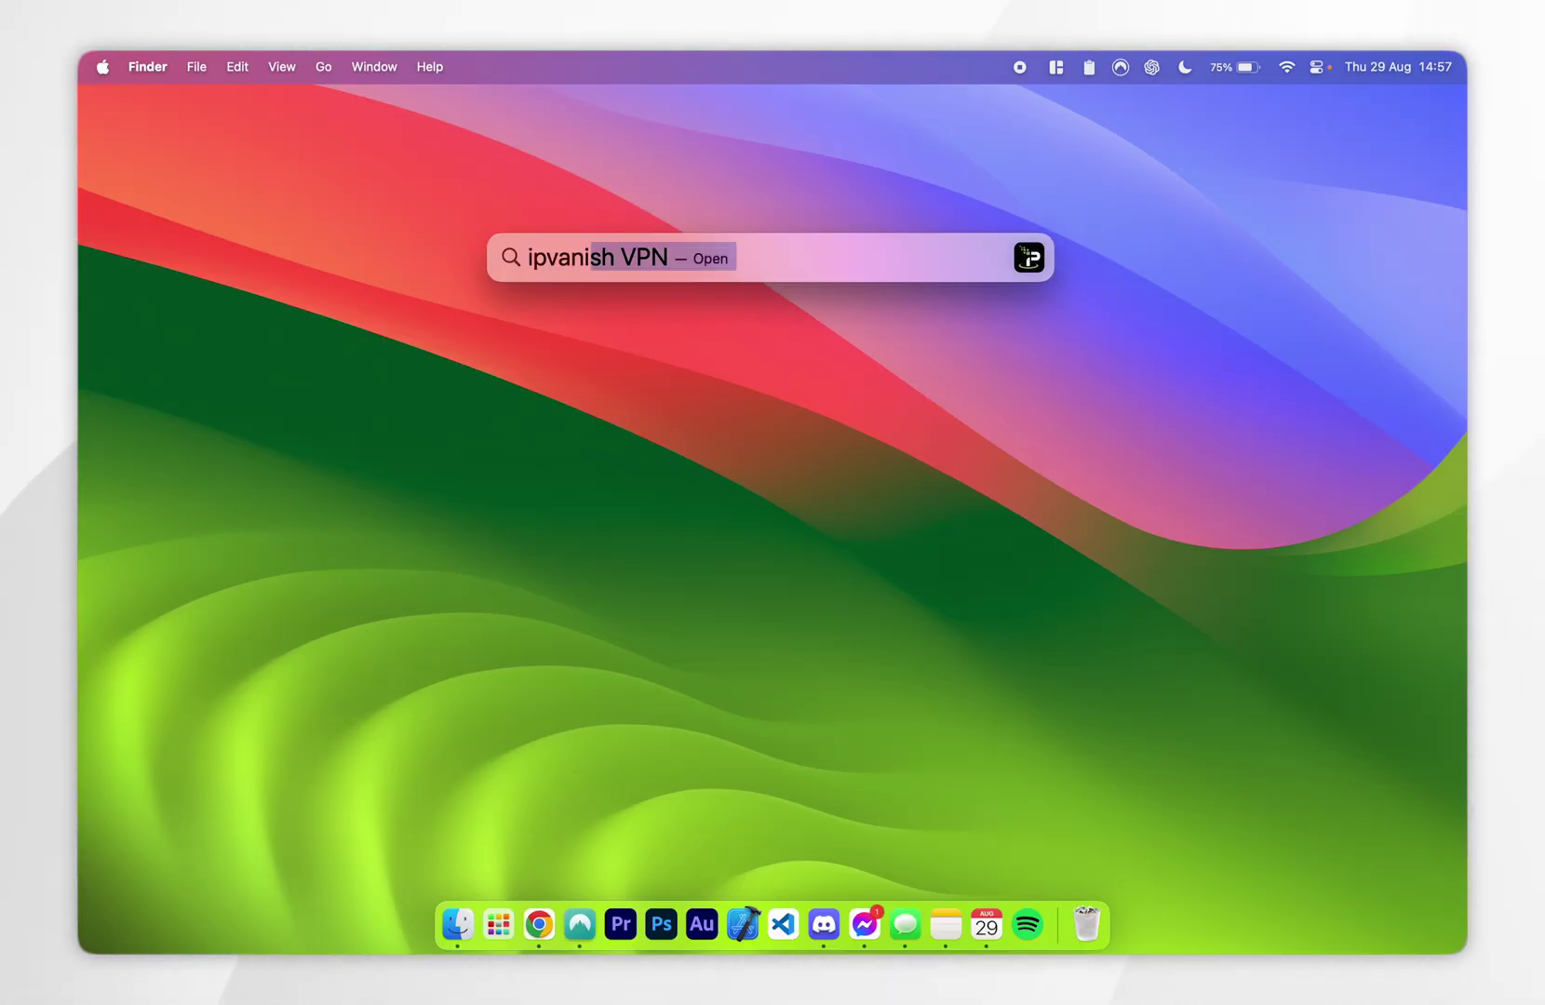
pyautogui.press('Return')
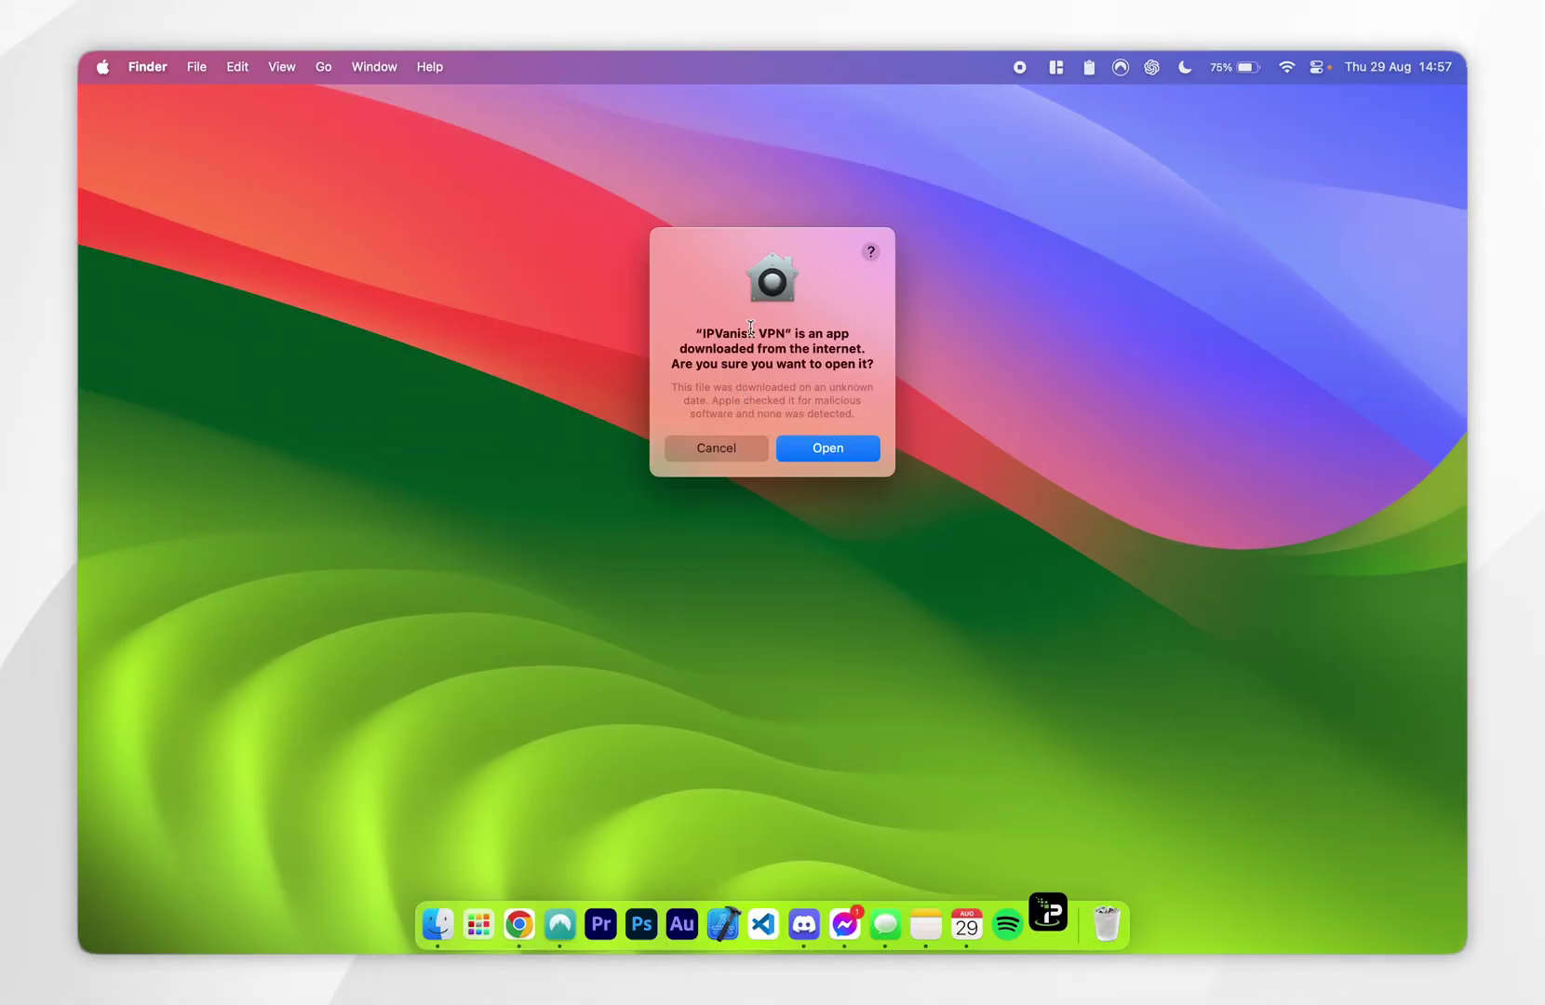
pyautogui.click(827, 448)
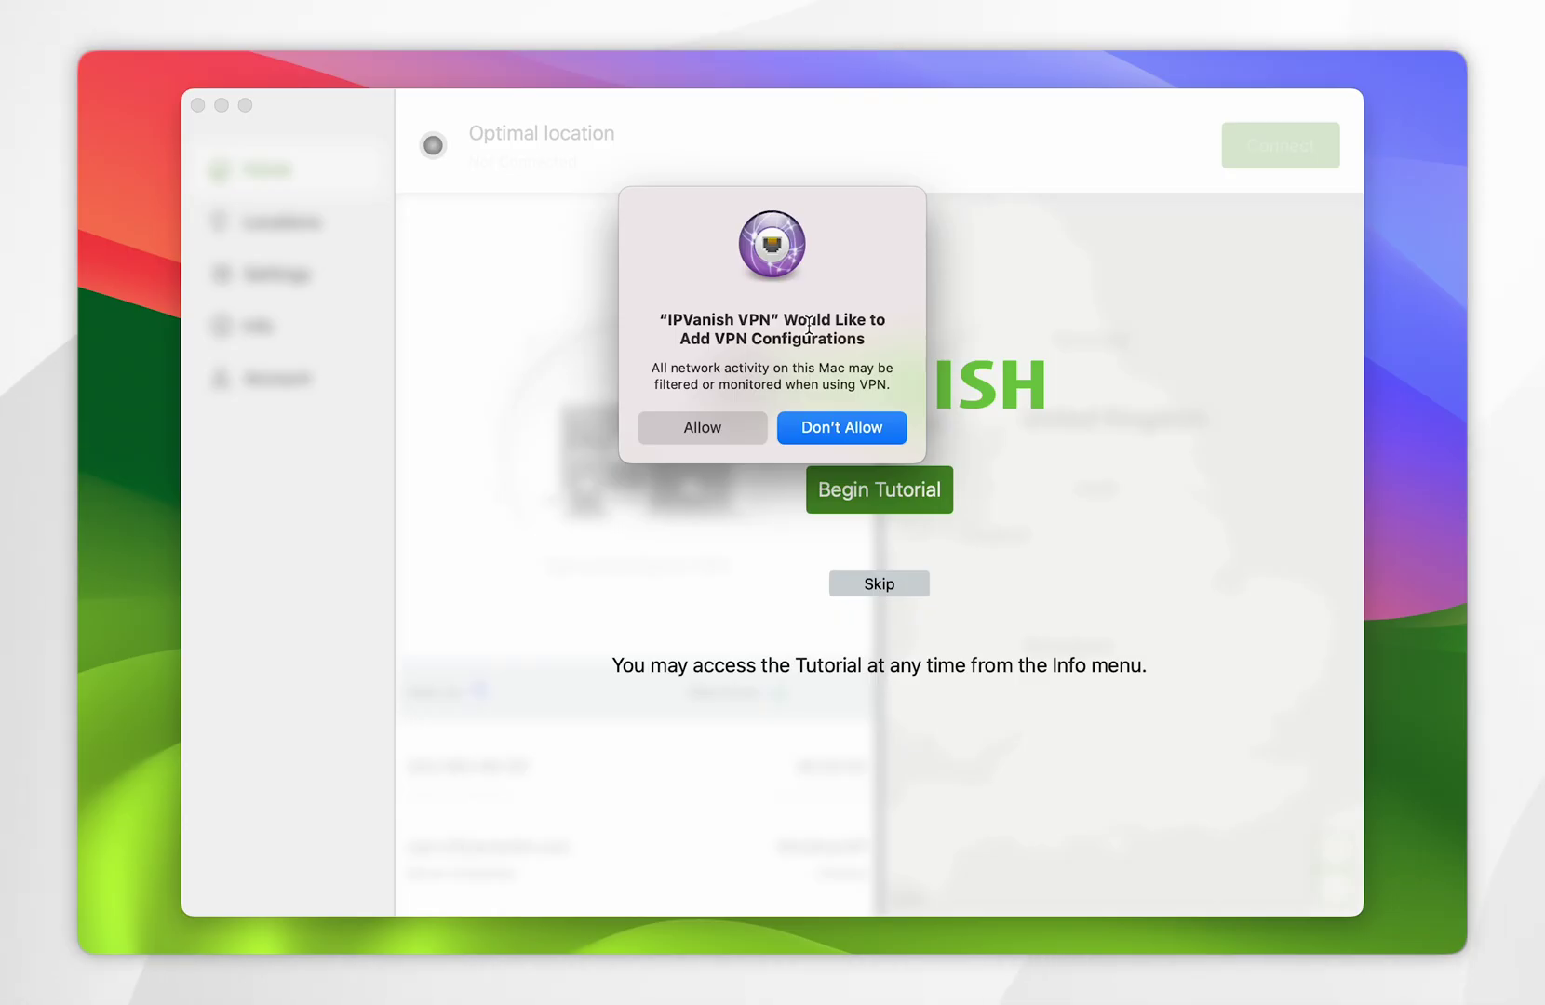
pyautogui.click(703, 427)
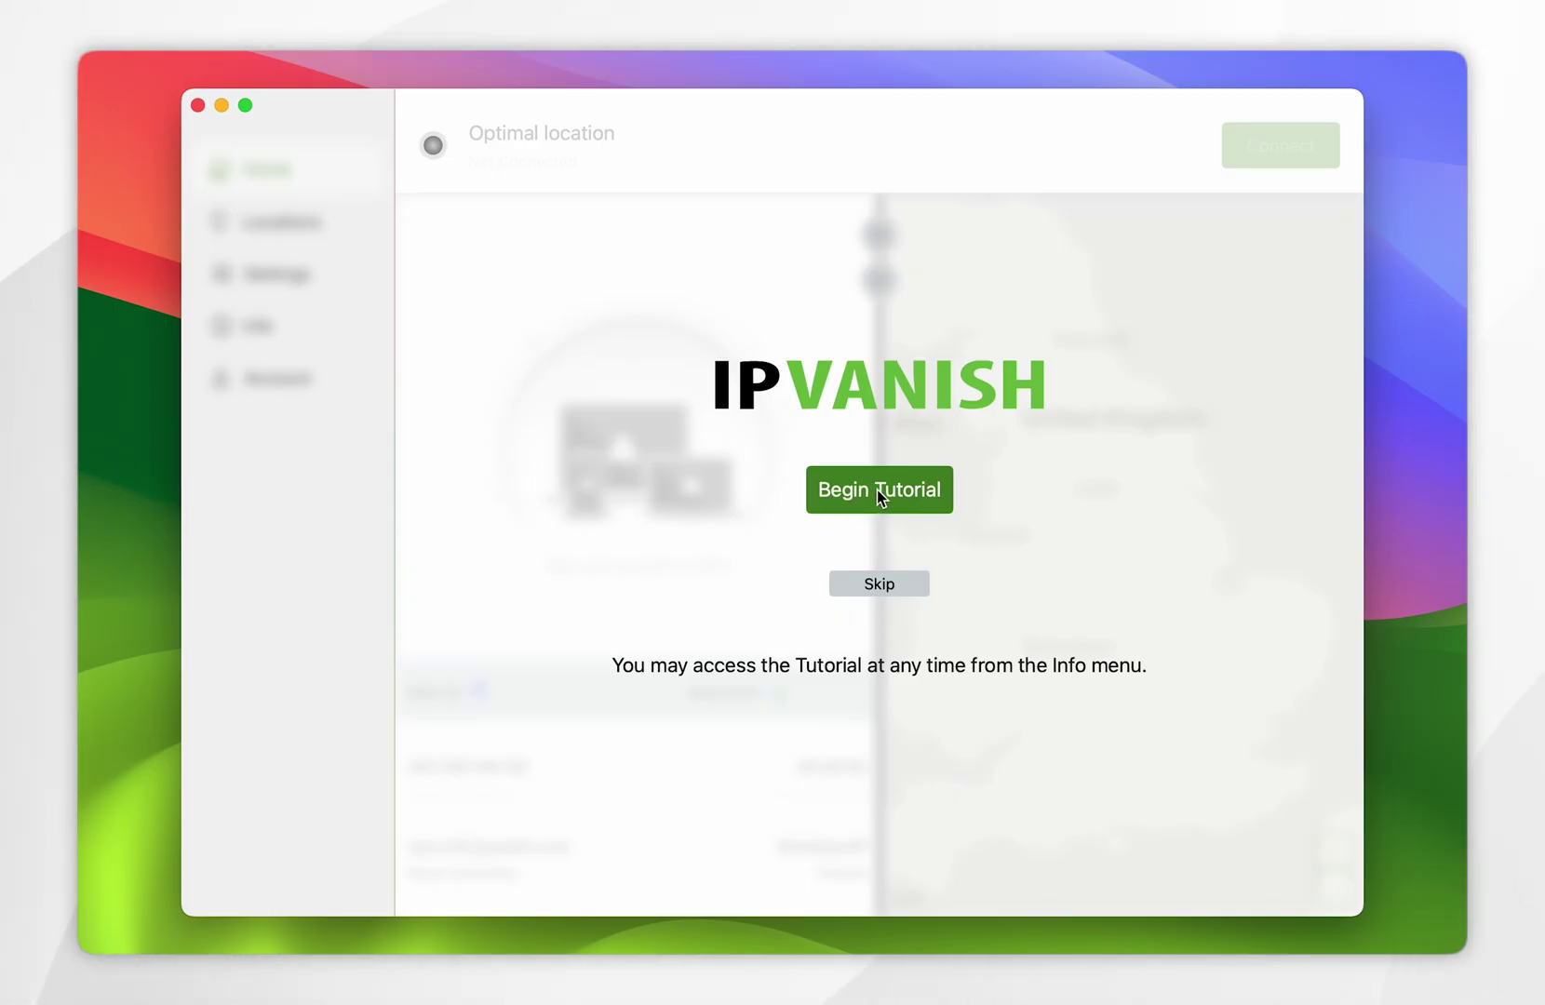
pyautogui.click(905, 585)
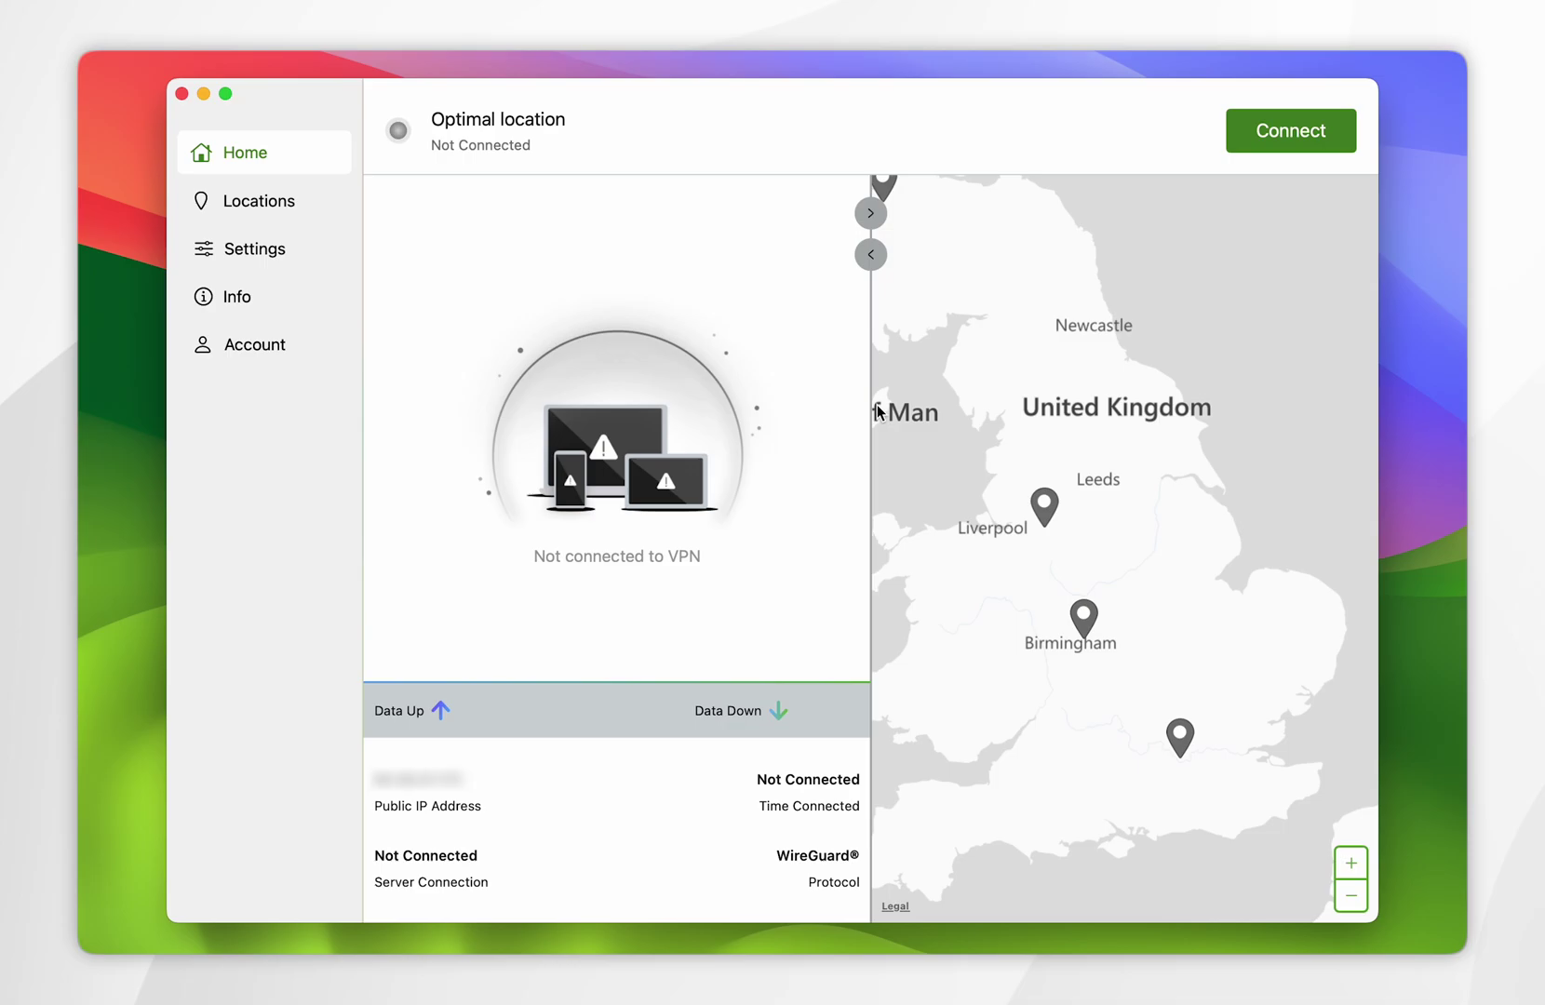
# - Zoom the server map out to western Europe, check the Saint Helier pin, and pan to central Europe
pyautogui.click(1351, 896)
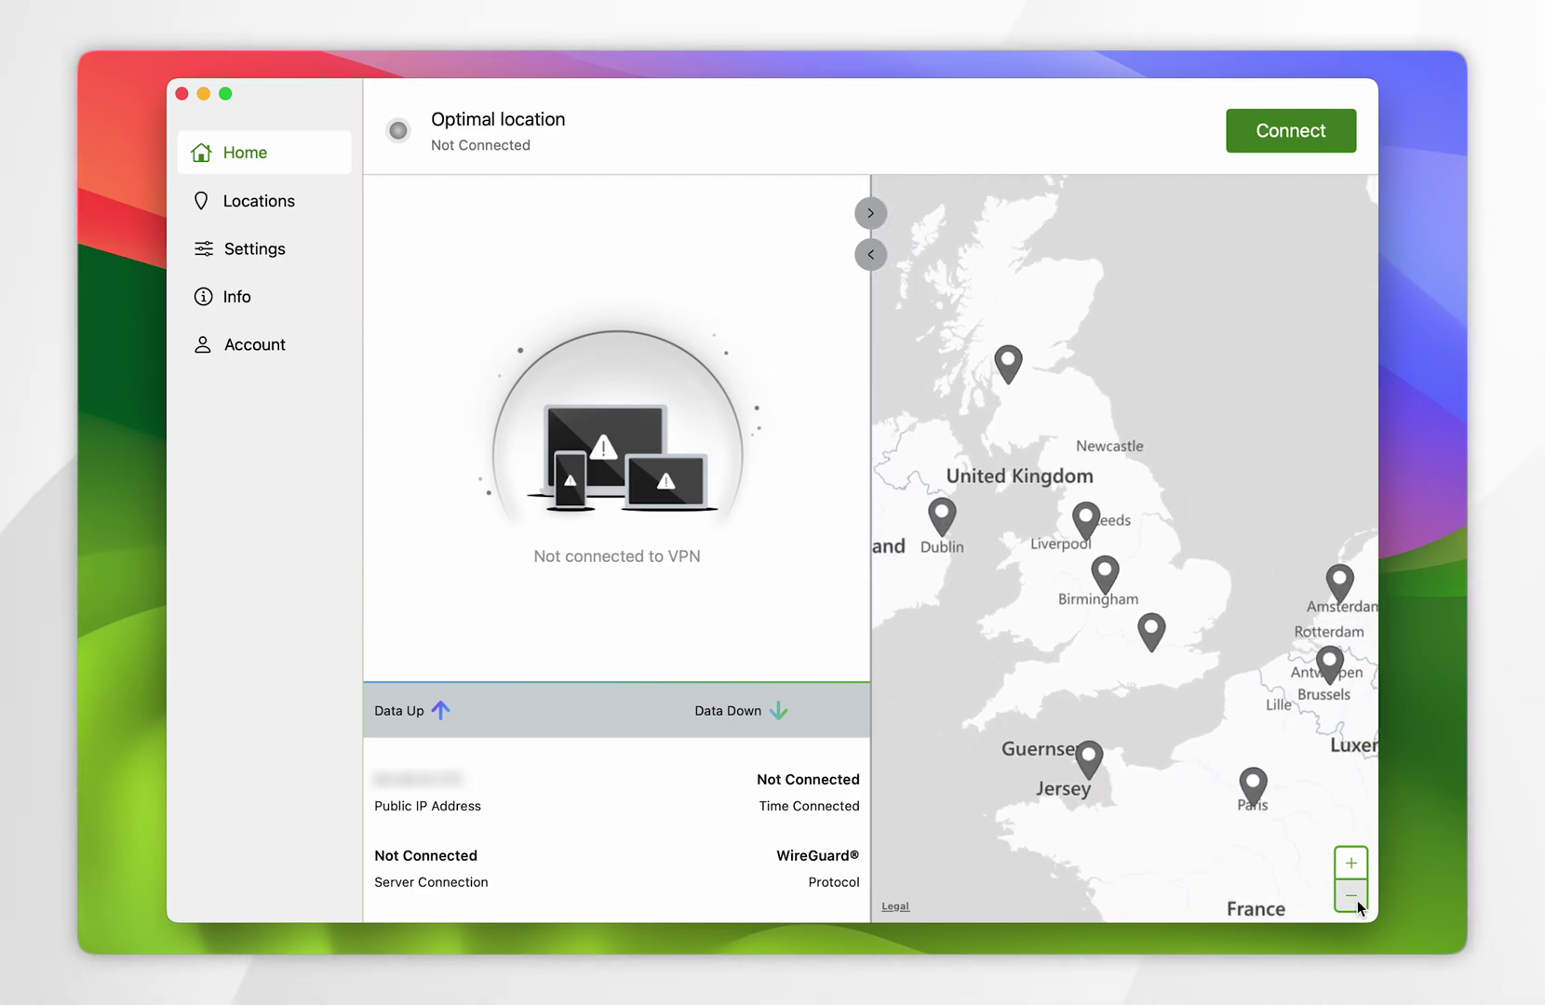
pyautogui.click(1103, 663)
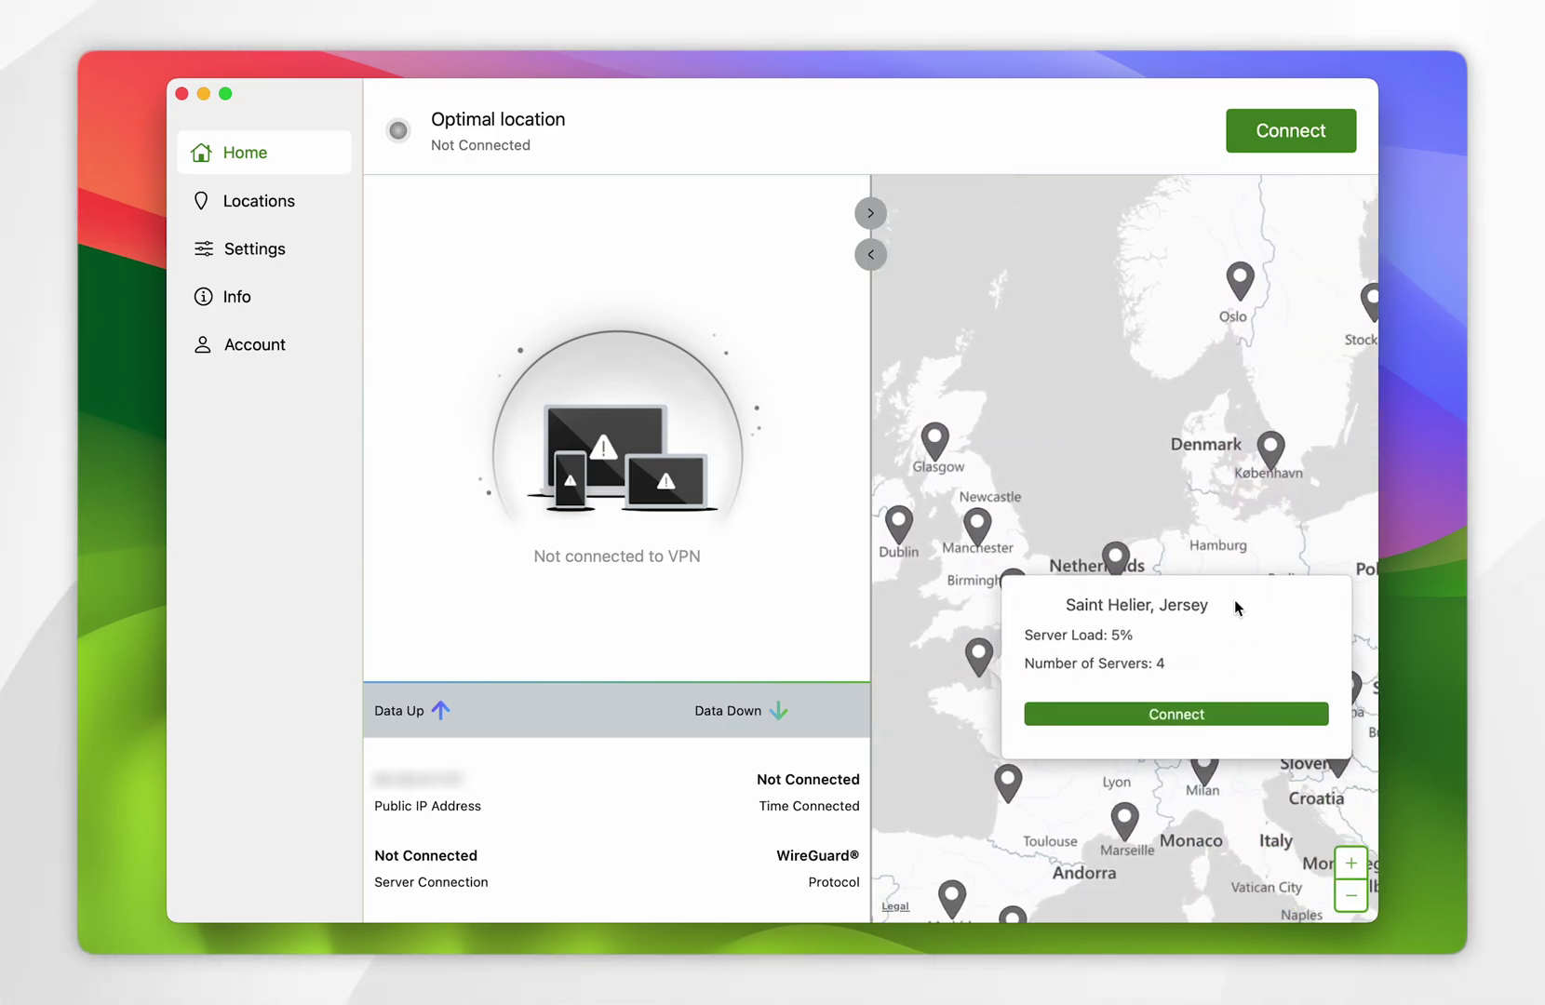
pyautogui.click(1214, 549)
pyautogui.moveTo(1163, 551); pyautogui.dragTo(966, 372)
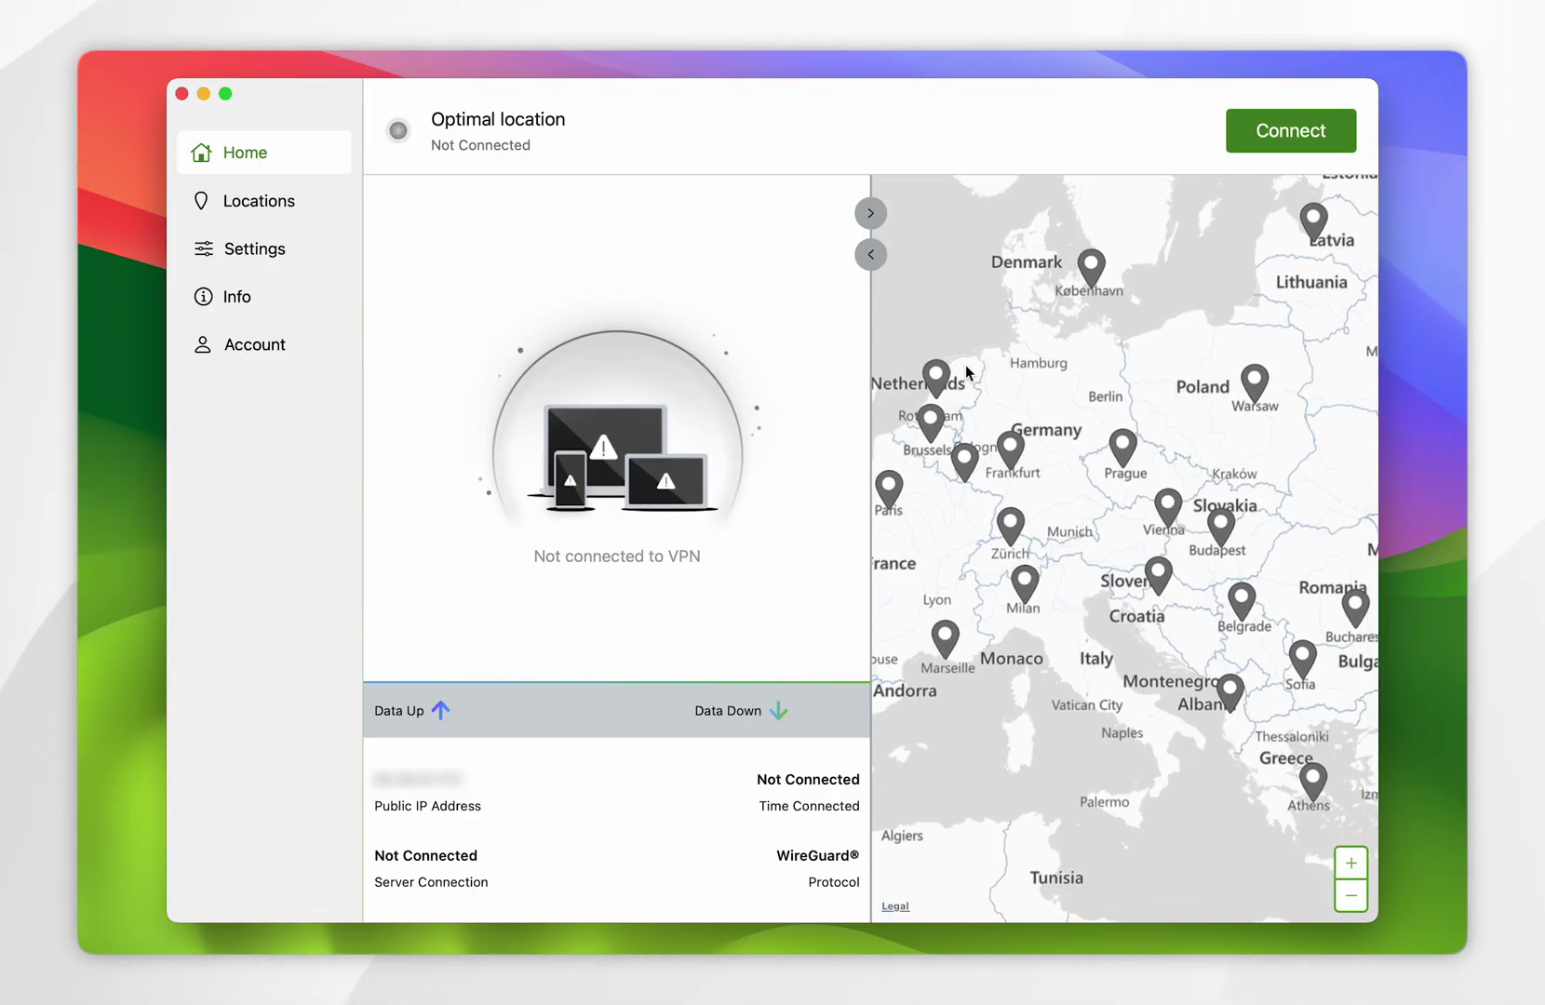
# - Connect to United States – Dallas from the Locations list, then return to Home
pyautogui.click(270, 203)
pyautogui.scroll(-5, 773, 493)
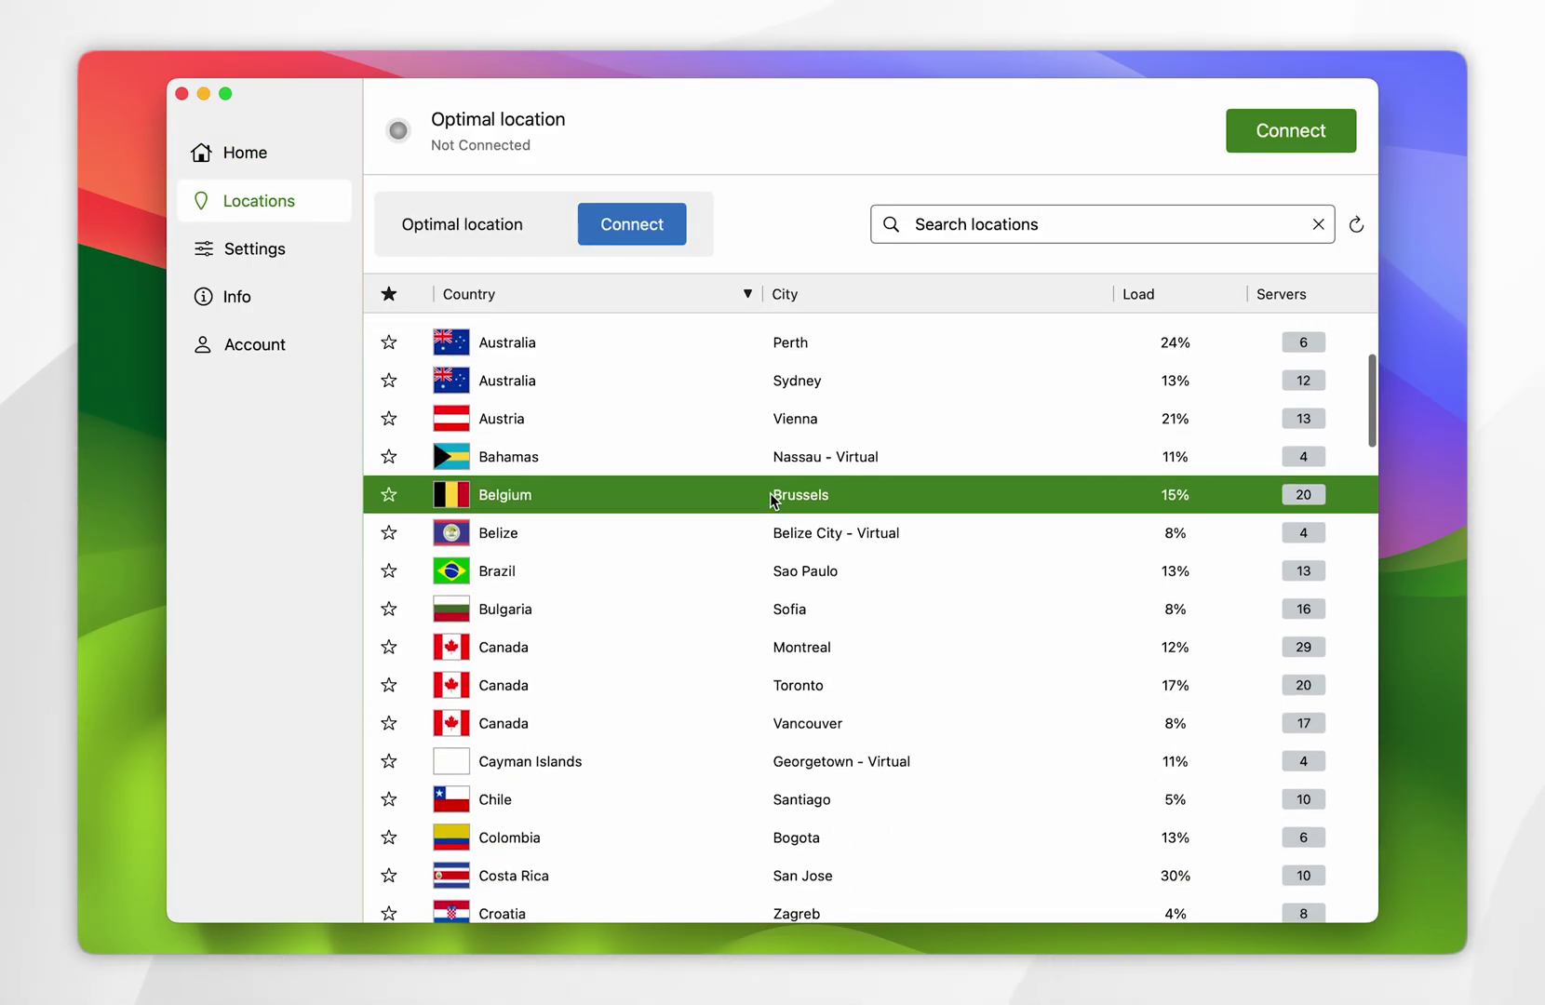
pyautogui.scroll(-15, 705, 570)
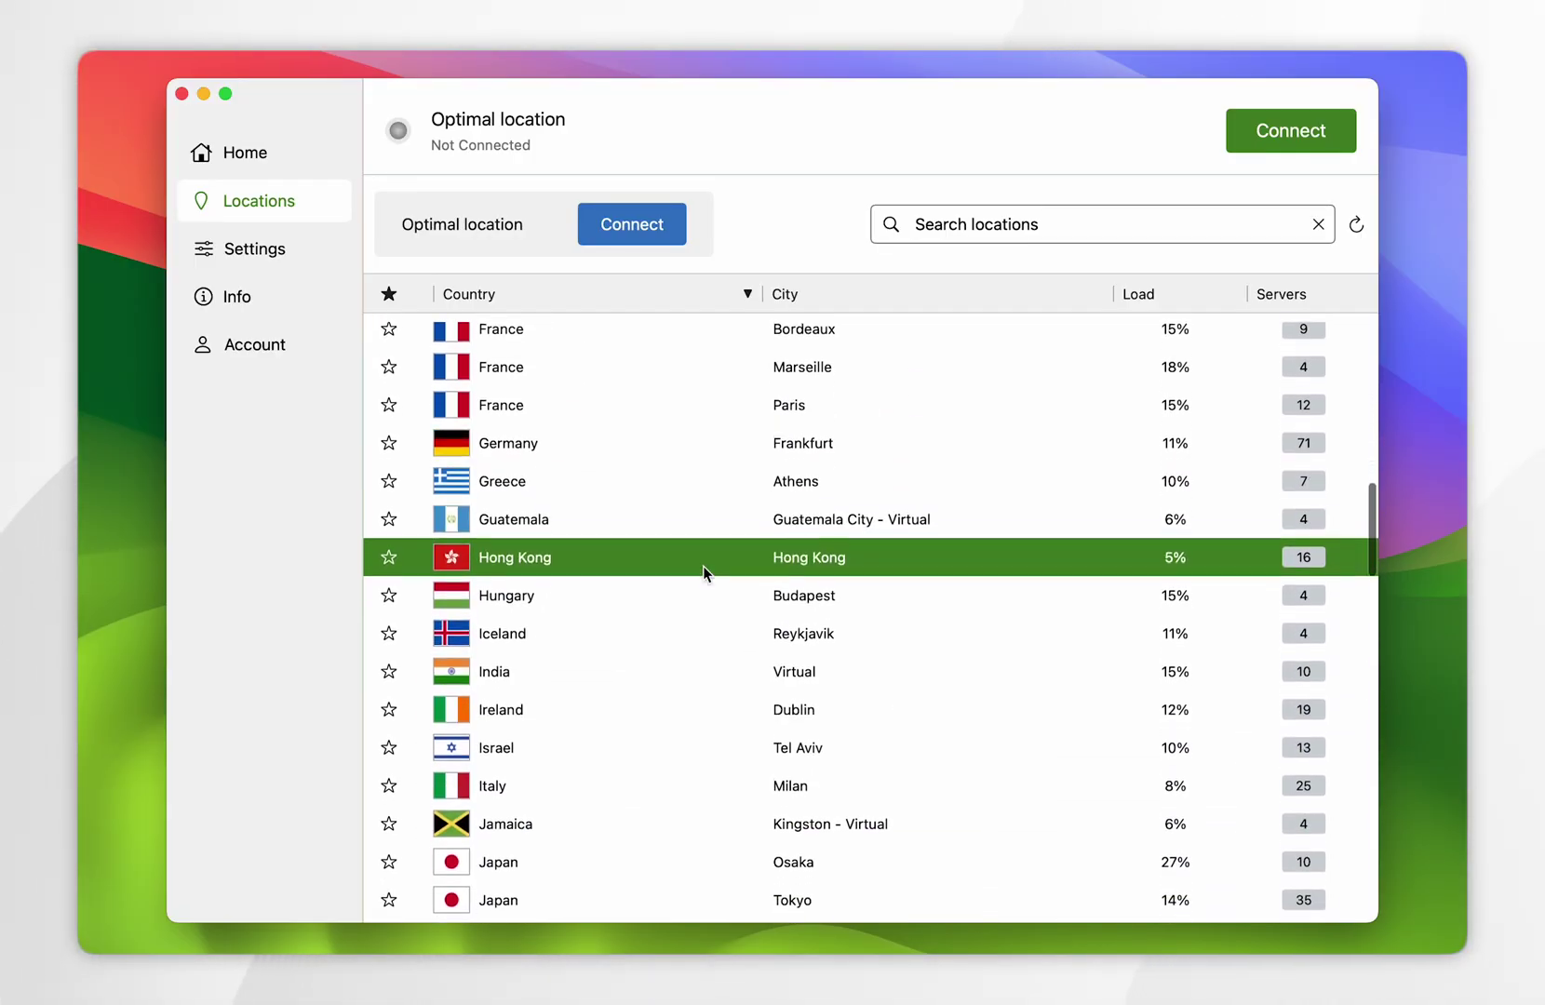
pyautogui.scroll(-20, 703, 572)
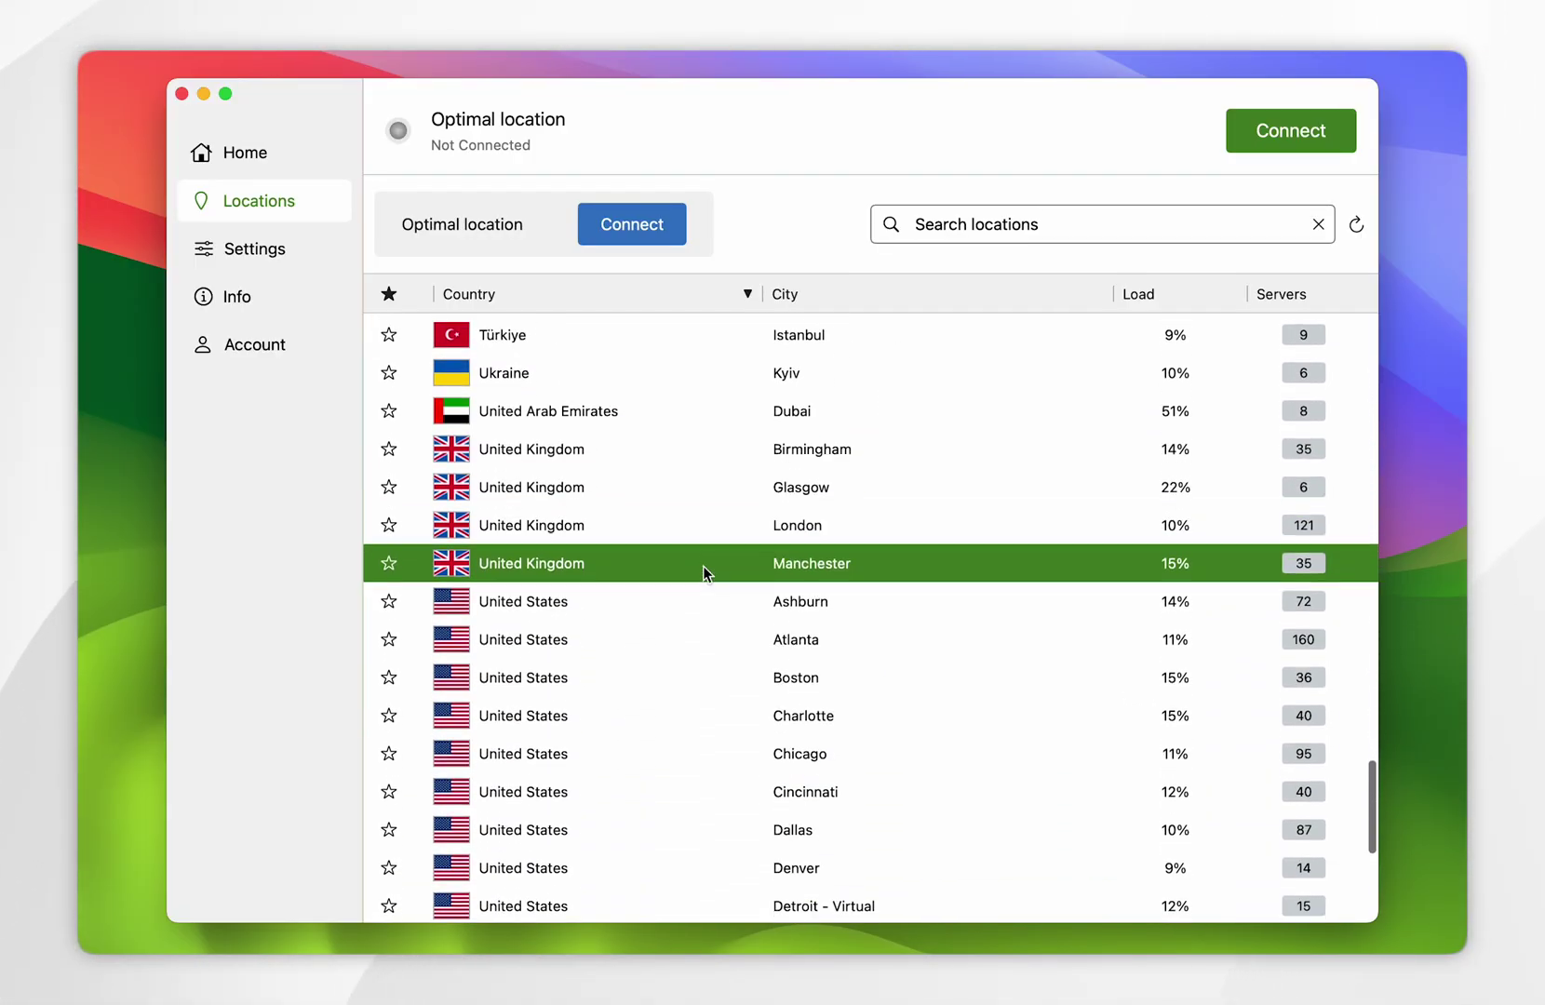
pyautogui.scroll(-8, 703, 566)
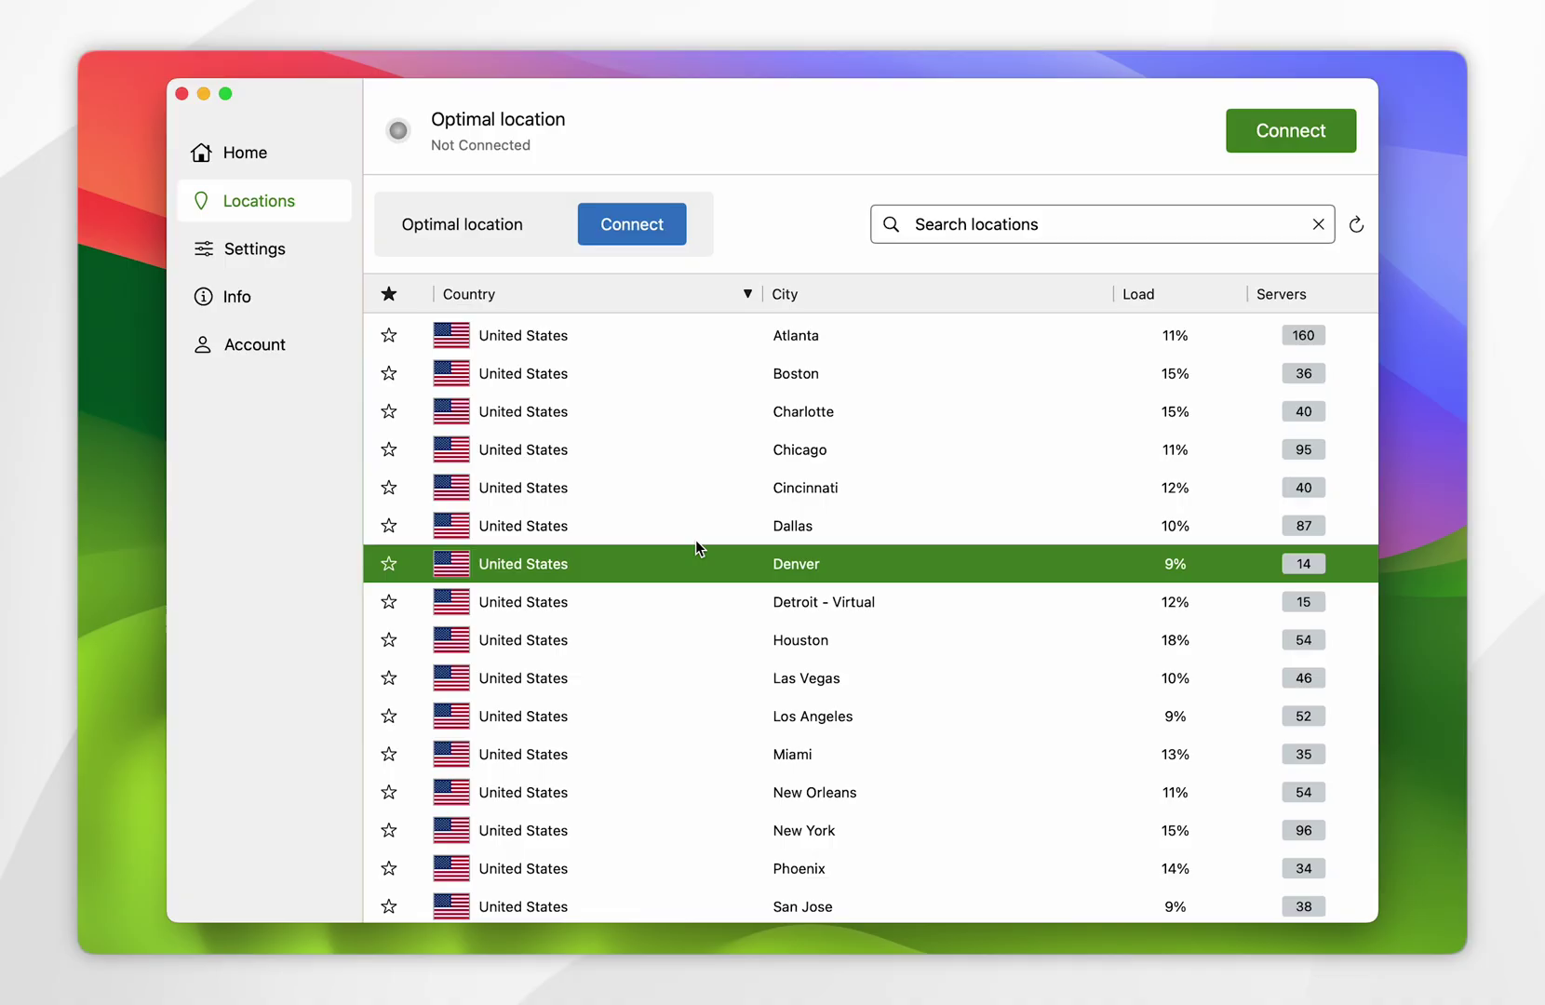
pyautogui.click(772, 531)
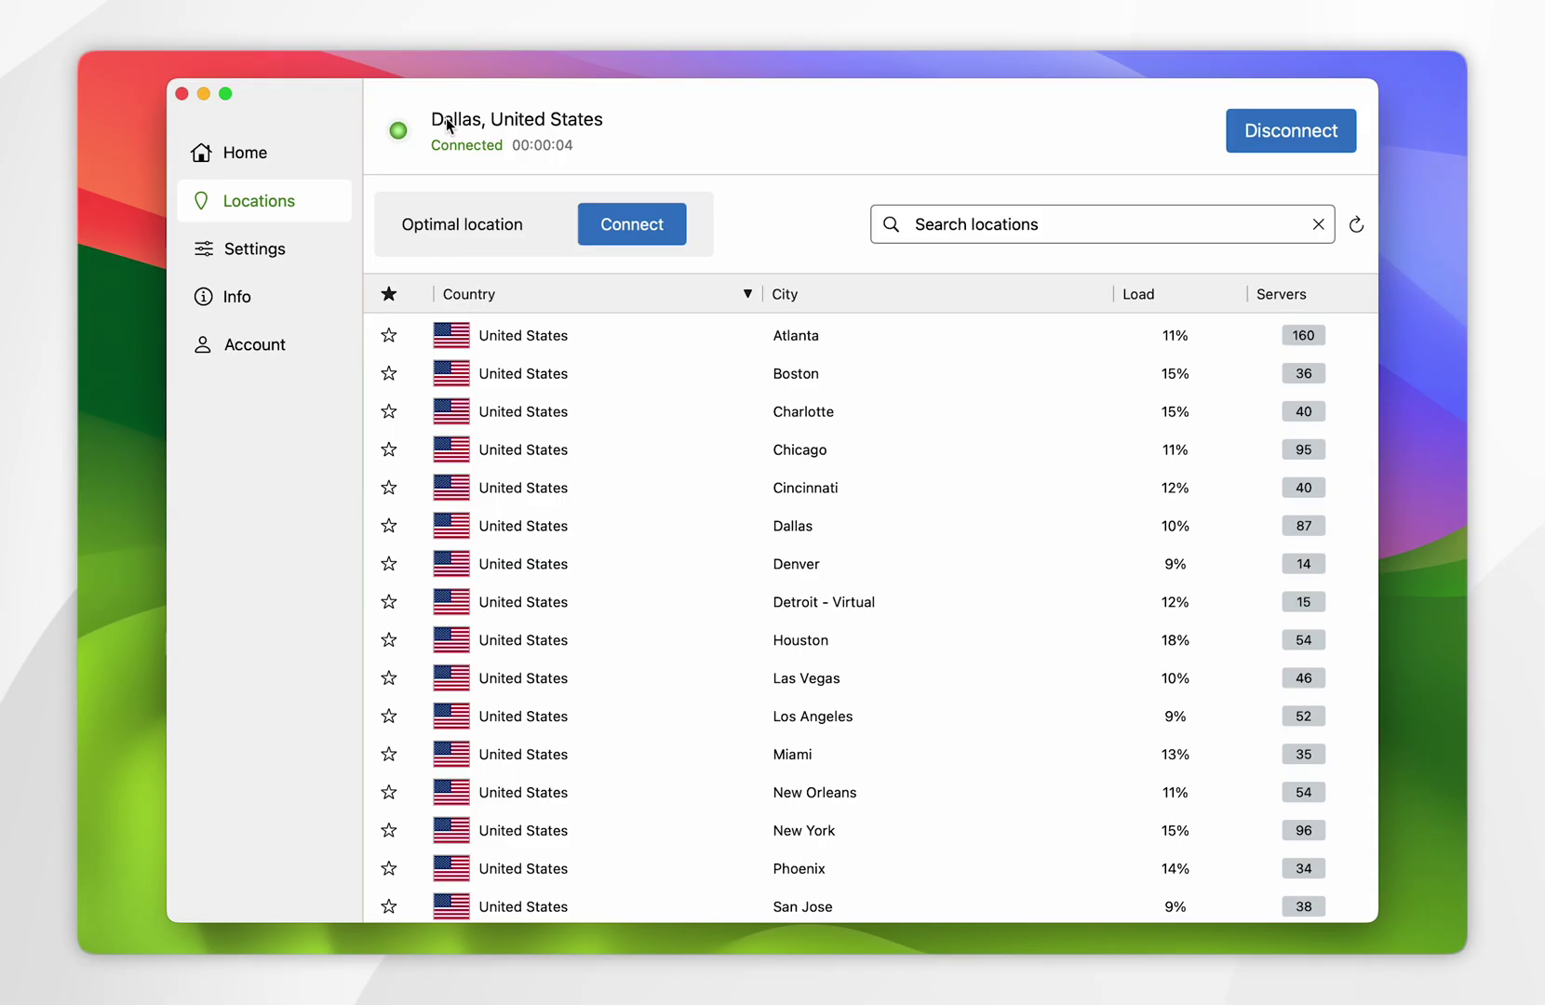
pyautogui.click(229, 150)
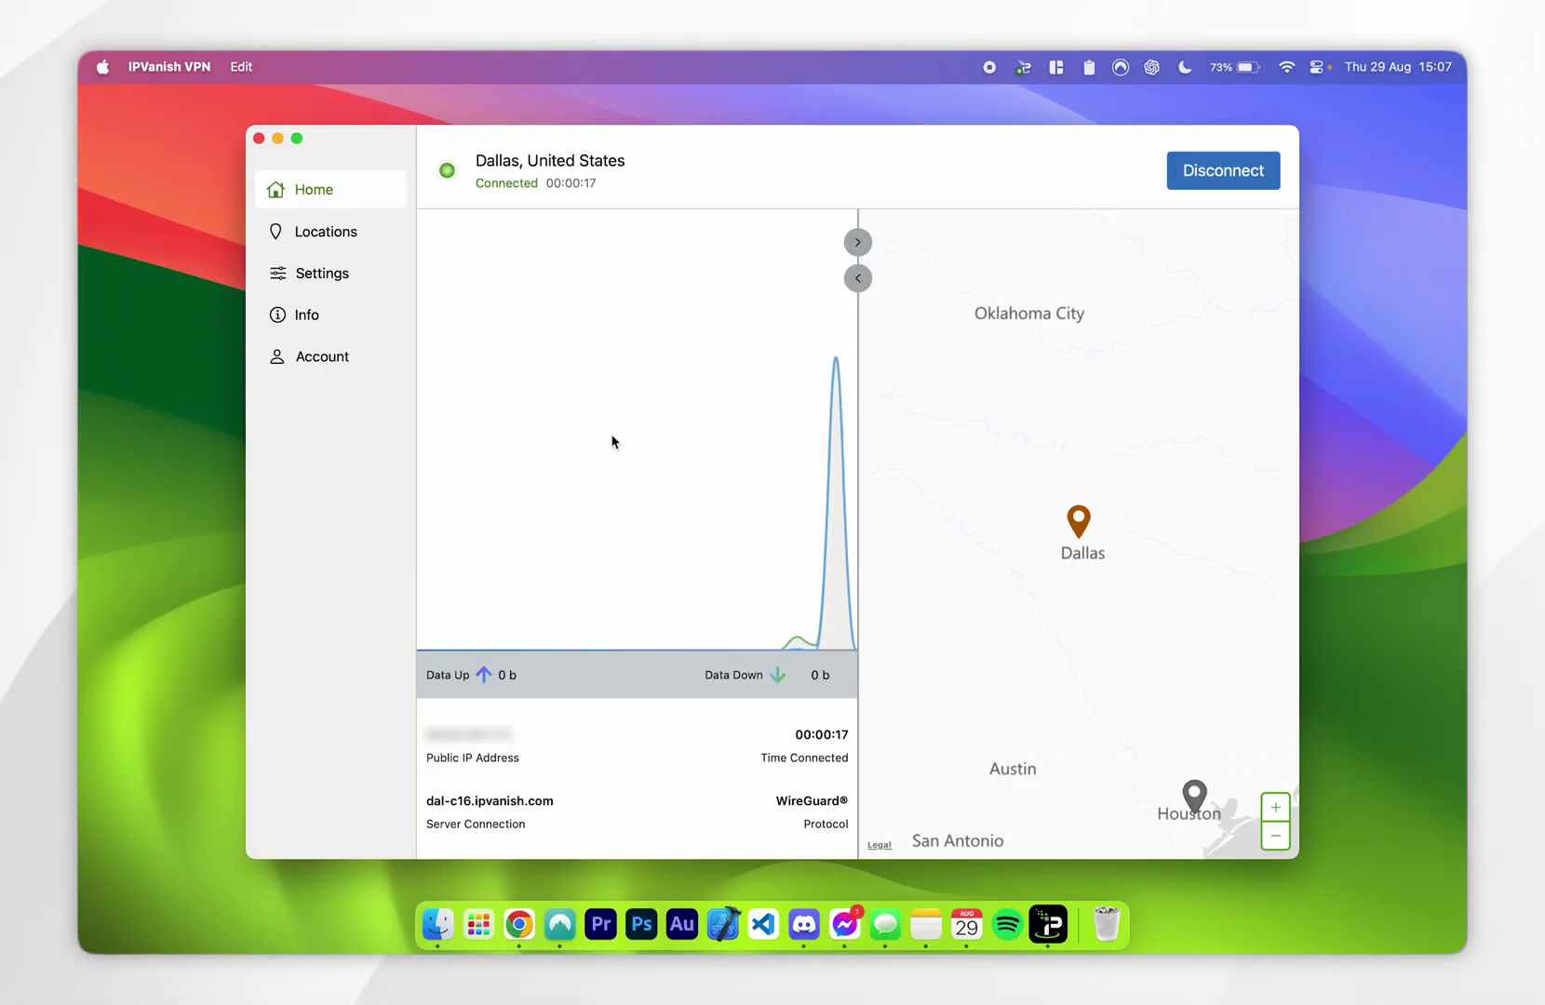
# - Check whatismyip.com in Chrome shows the location changed from ENG GB to Dallas, TX US
pyautogui.click(520, 925)
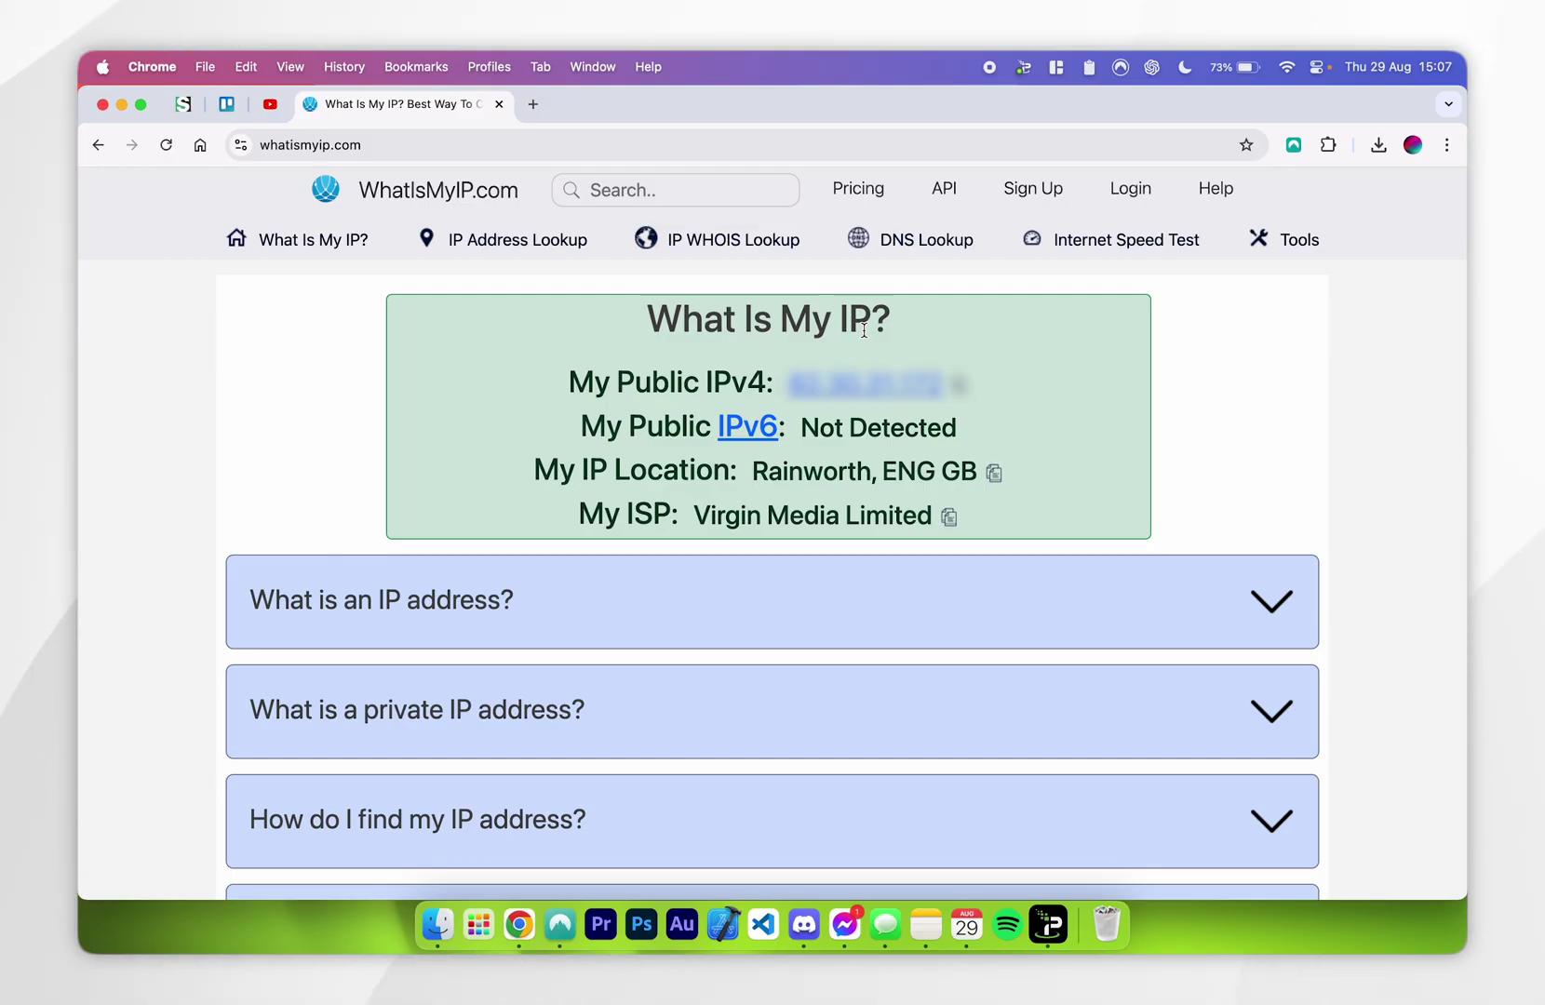
pyautogui.moveTo(889, 467); pyautogui.dragTo(983, 468)
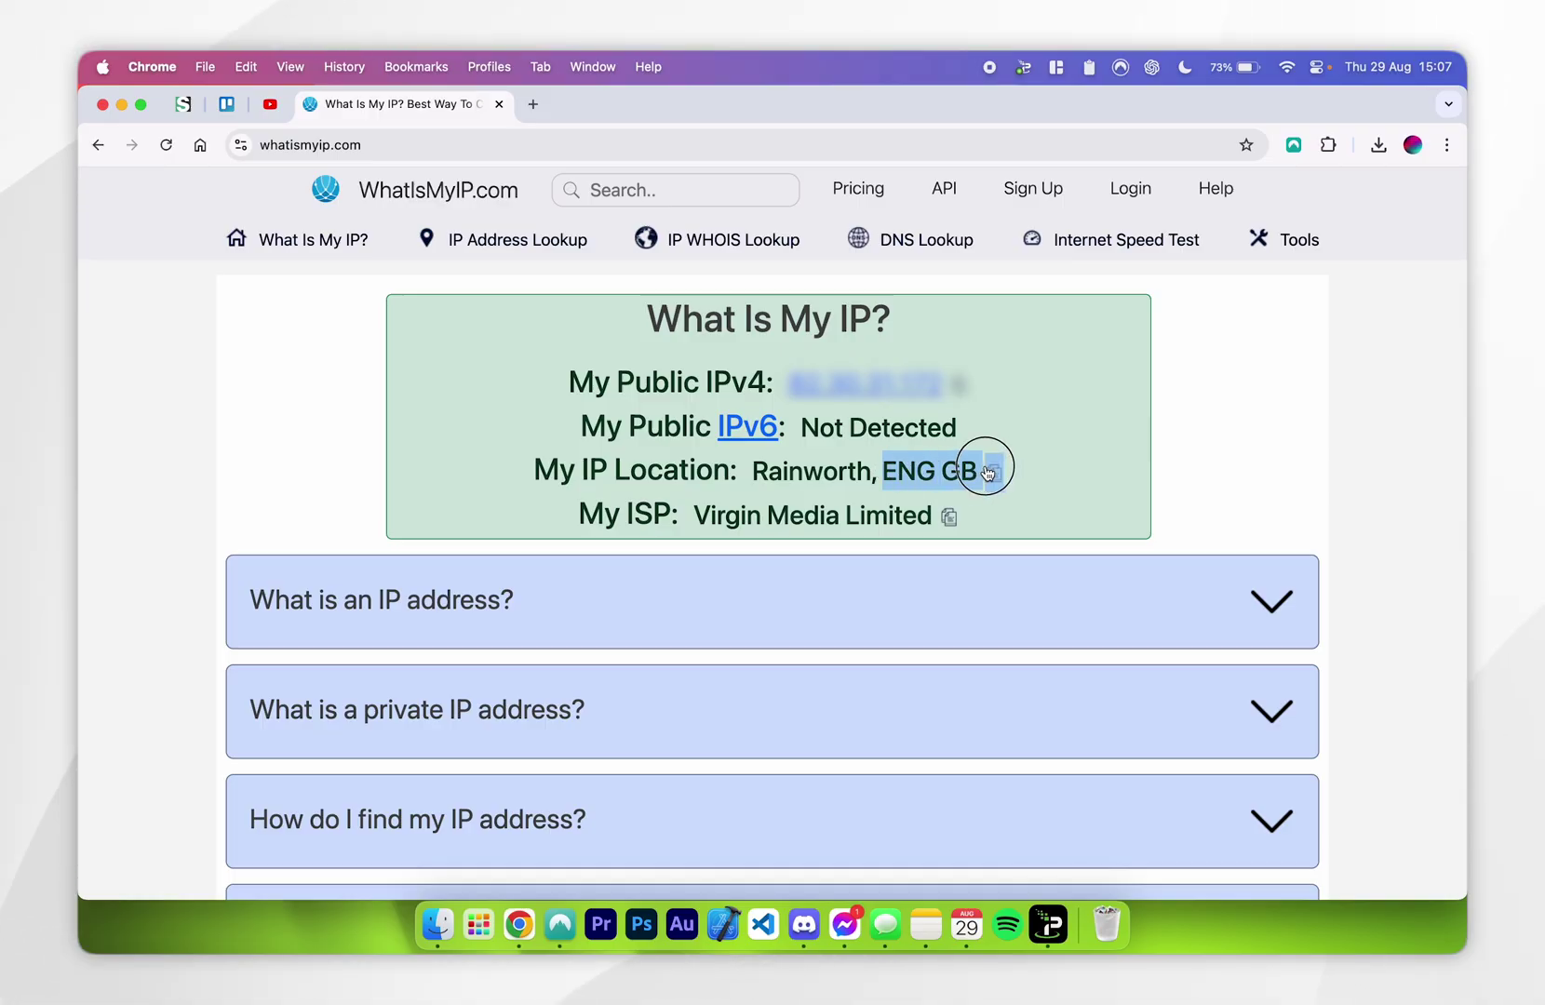
pyautogui.click(977, 454)
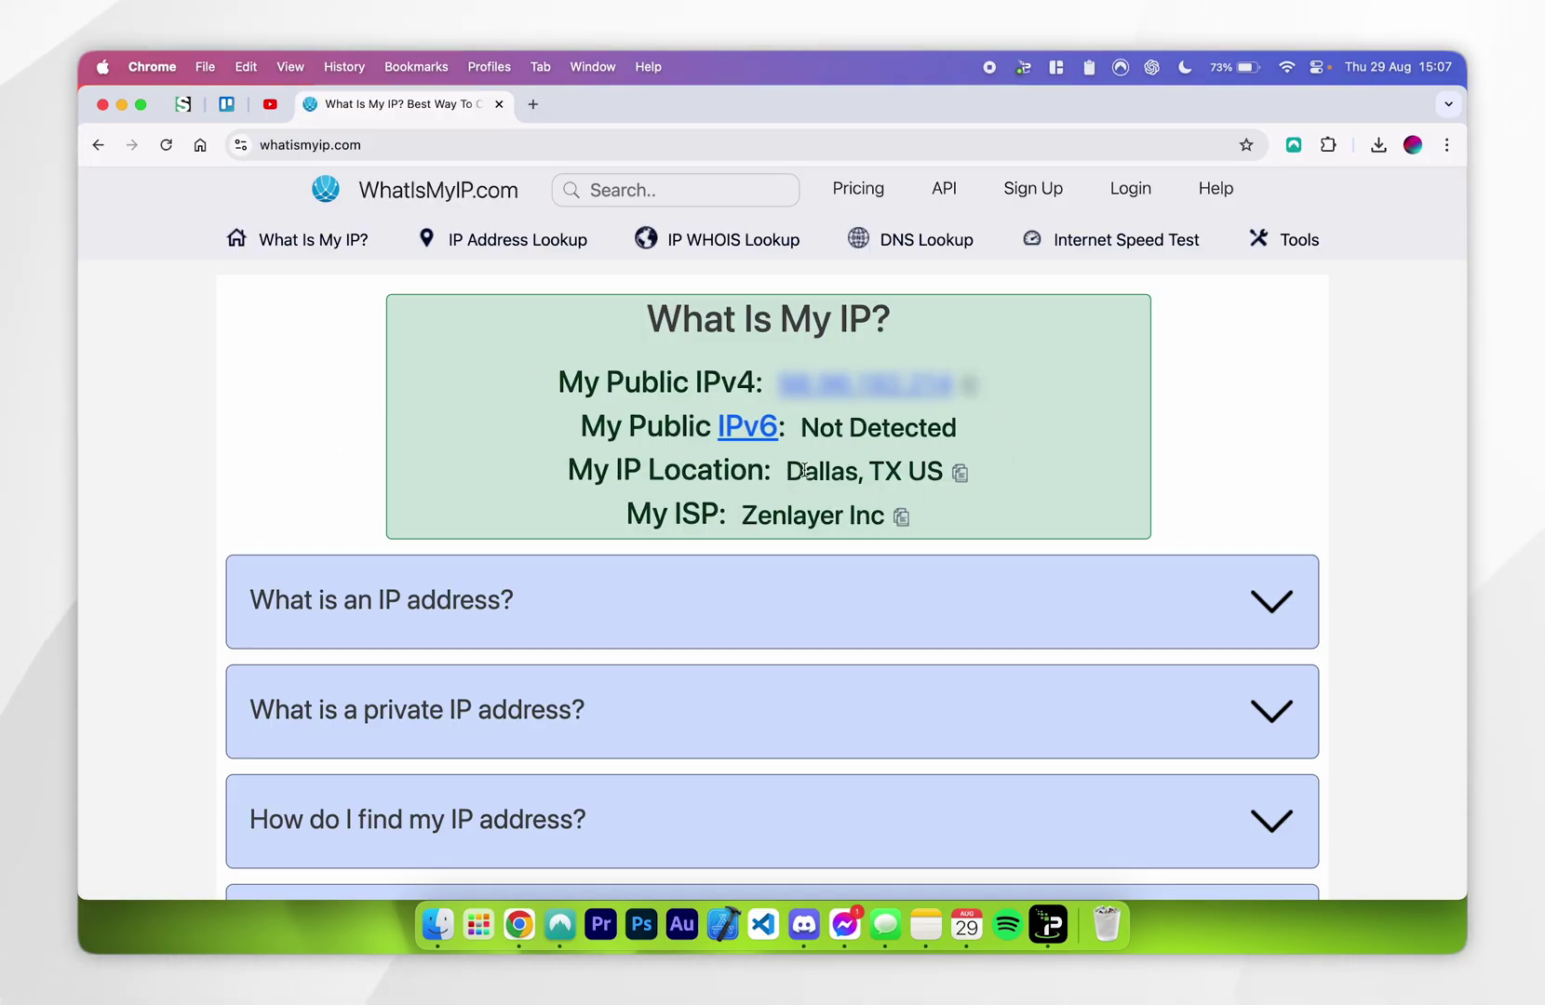
pyautogui.click(1076, 475)
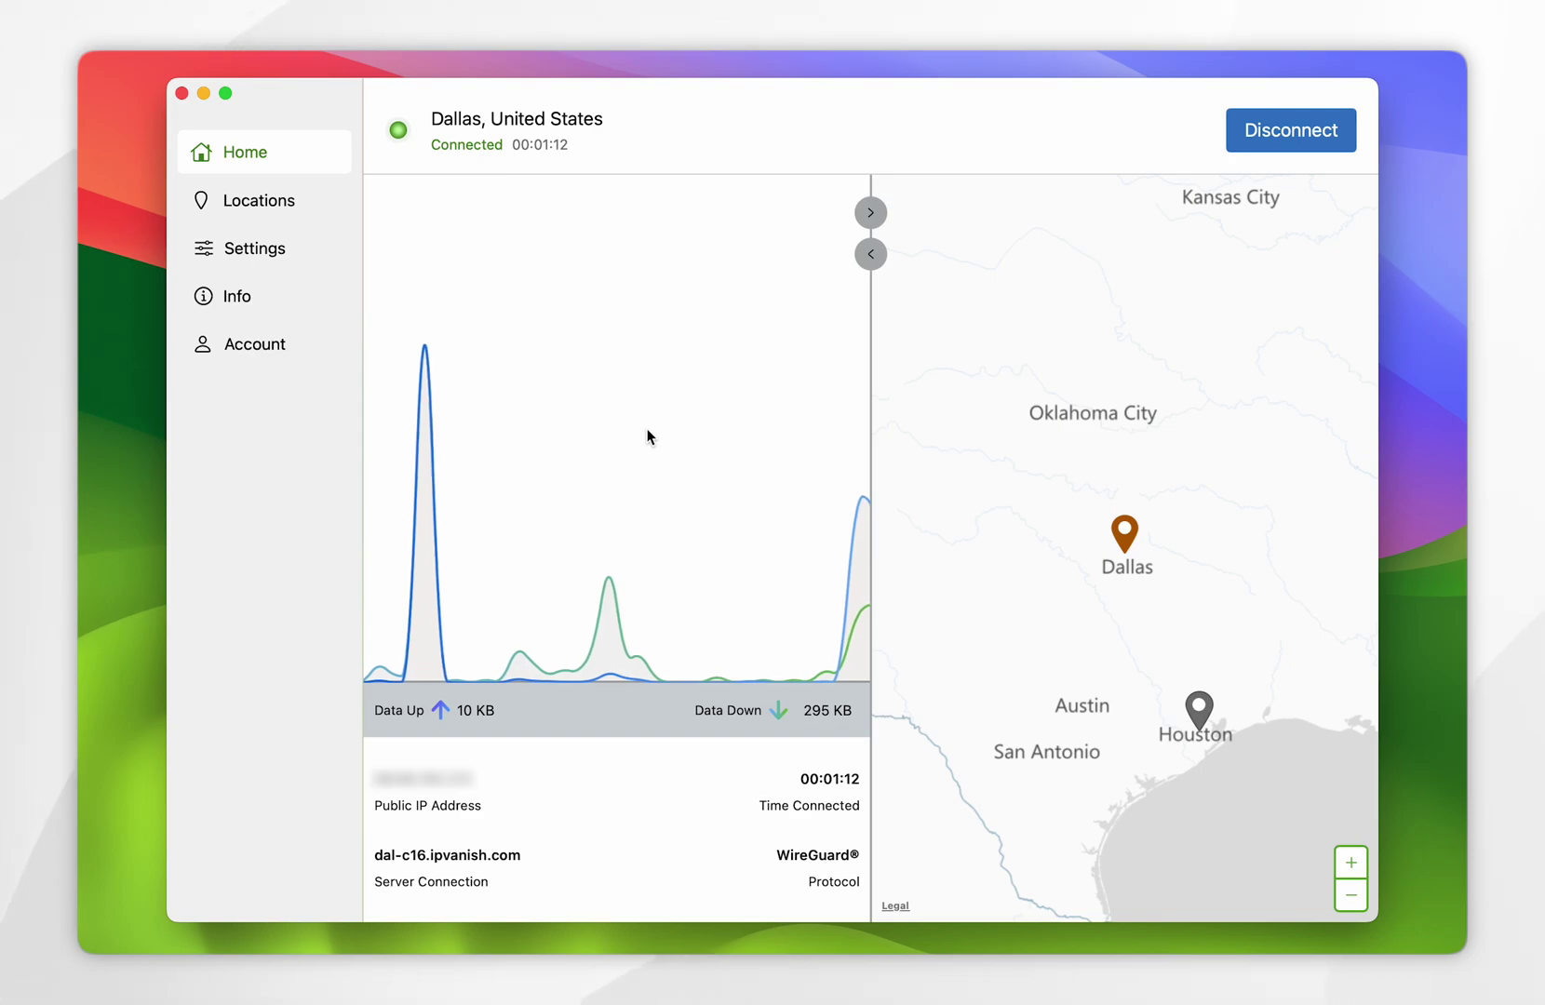
# - Disconnect IPVanish from the Dallas server
pyautogui.click(1272, 130)
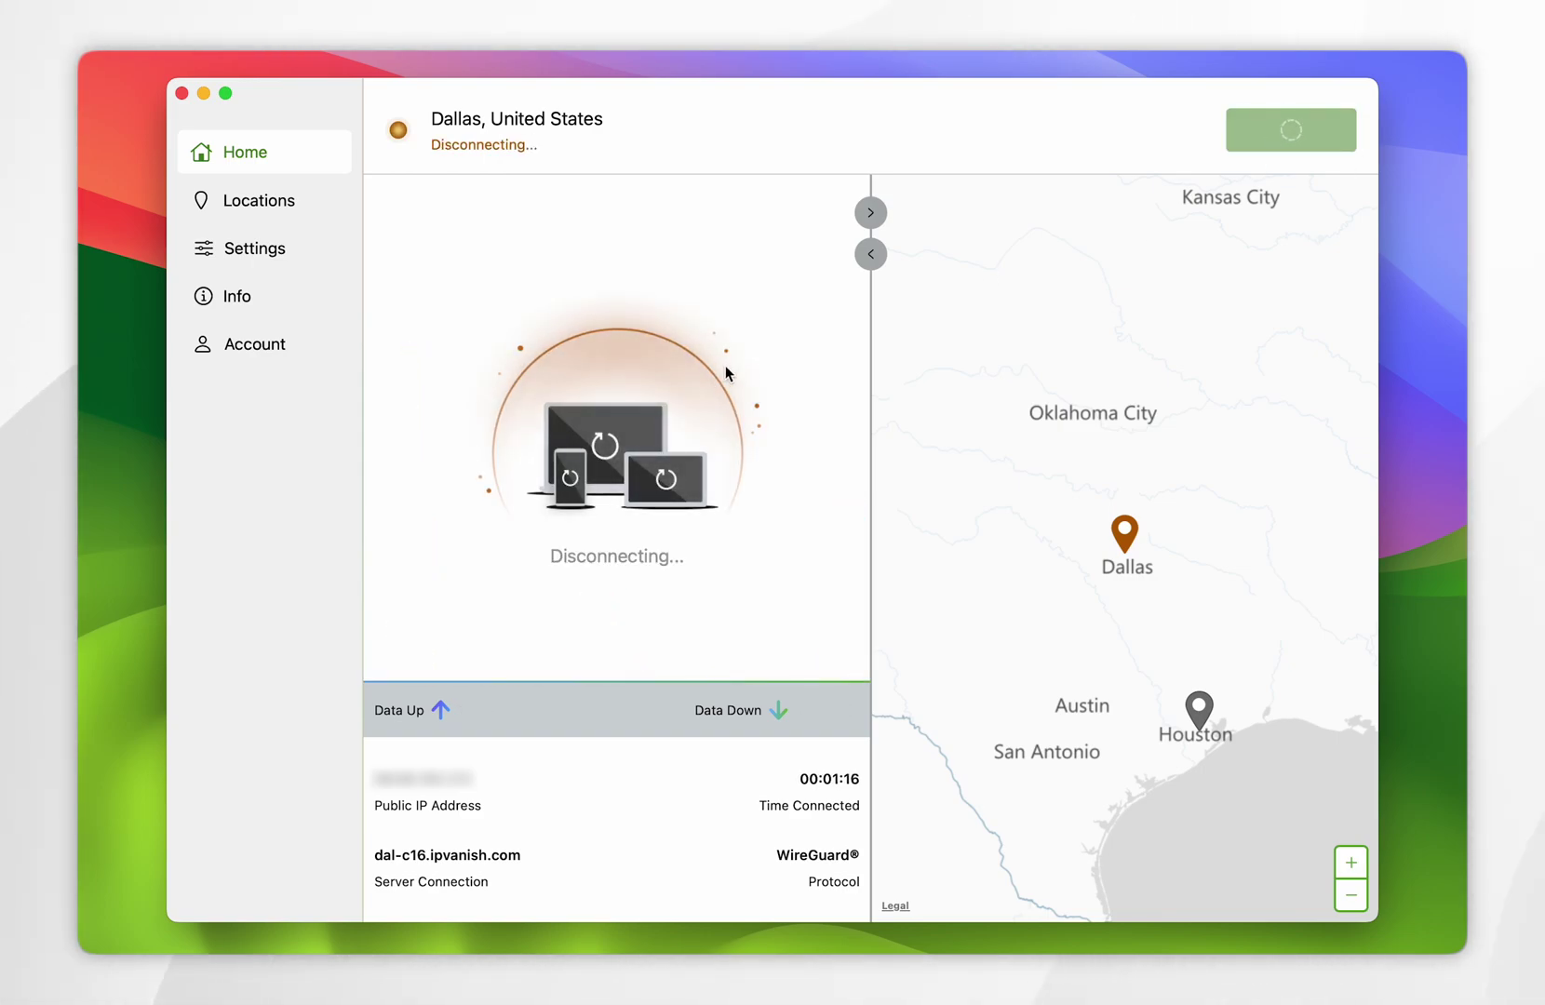